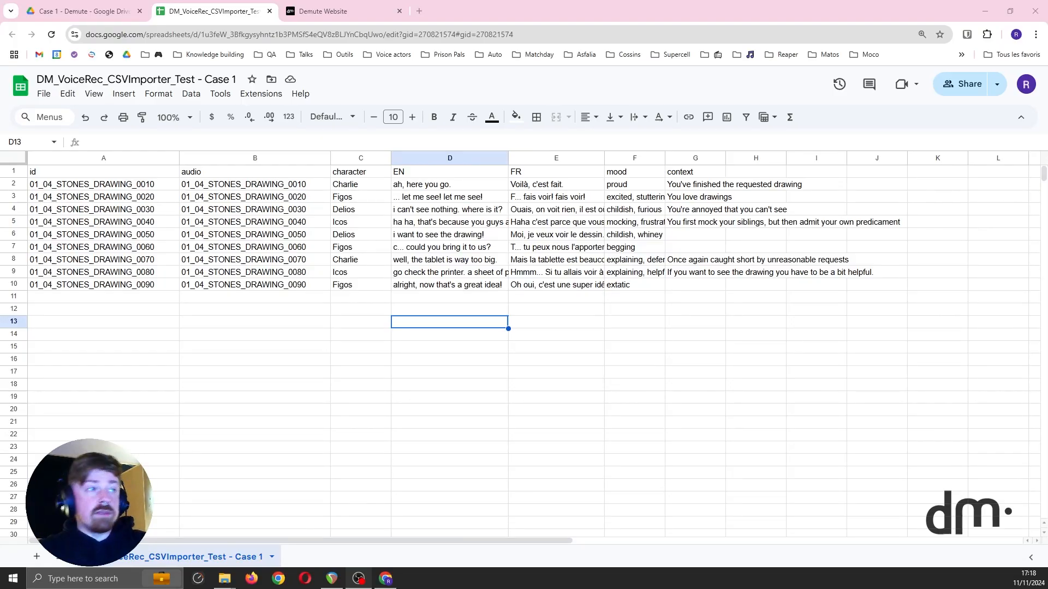
Step: Examine the id and audio columns of the voice line sheet by selecting the entries in rows 2 to 10 of each
left_click(204, 324)
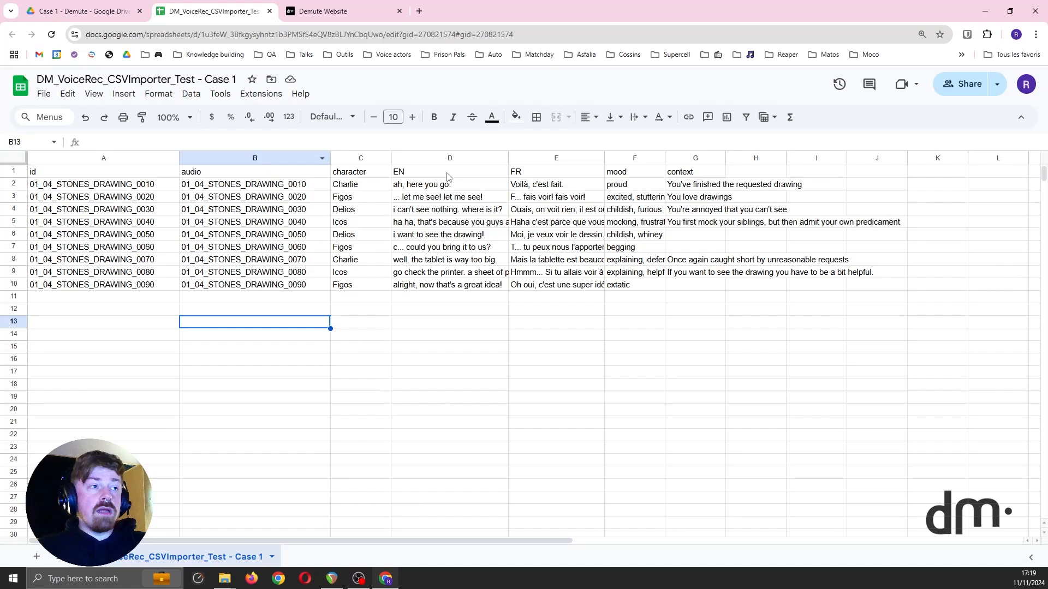
left_click_drag(93, 184, 117, 288)
left_click_drag(263, 184, 269, 289)
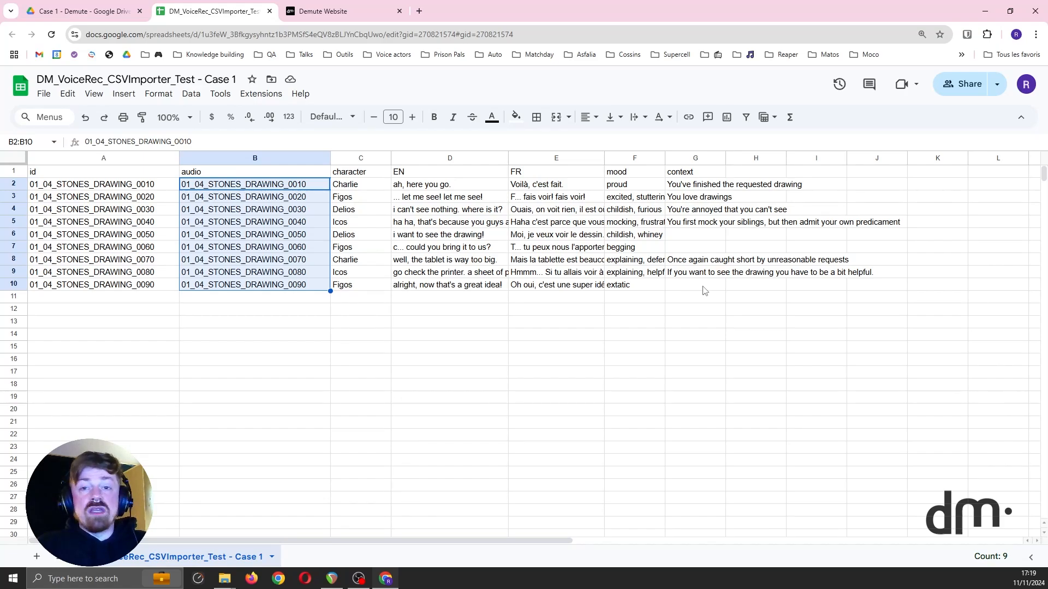
left_click(285, 310)
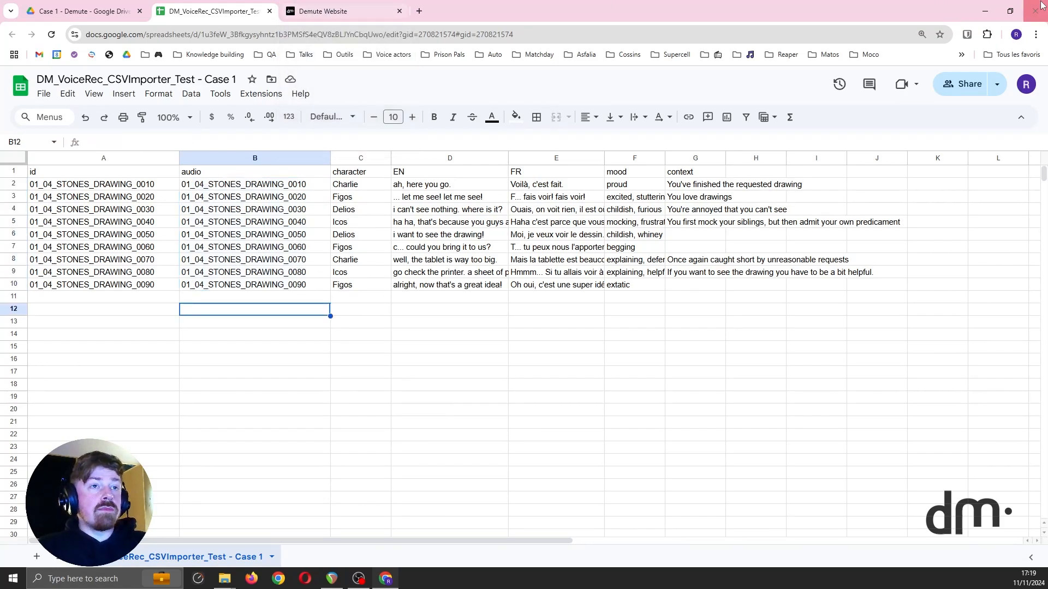
Step: Look up the spreadsheet's download formats, including Comma Separated Values (.csv), and minimise the browser window
left_click(43, 93)
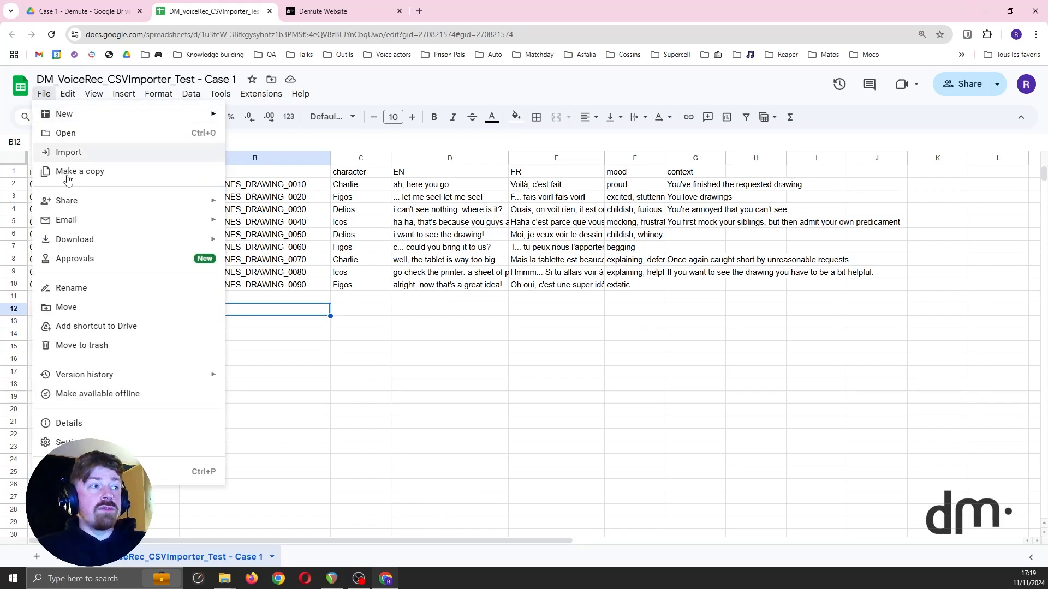
mouse_move(156, 239)
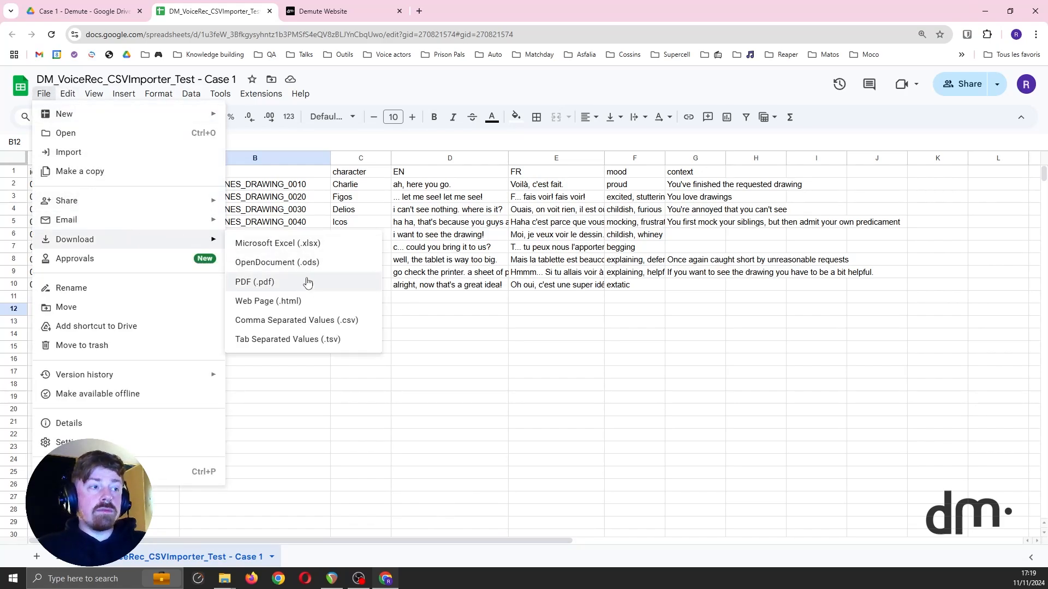
left_click(985, 11)
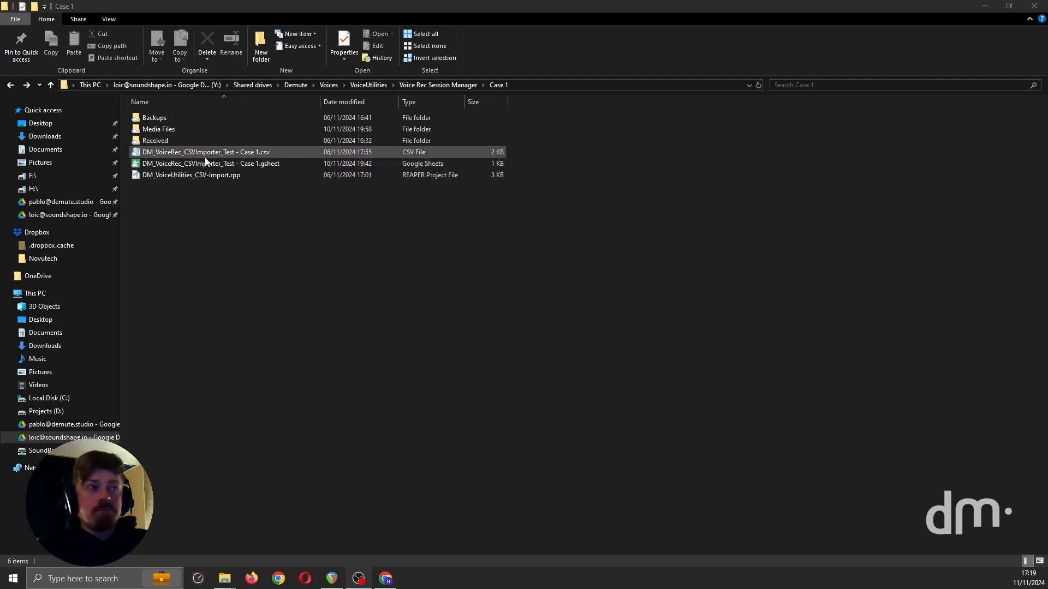
Step: Inspect the WAV file names in the Received\Audio folder, return to the Case 1 folder and minimise the file window
double_click(180, 142)
left_click(155, 119)
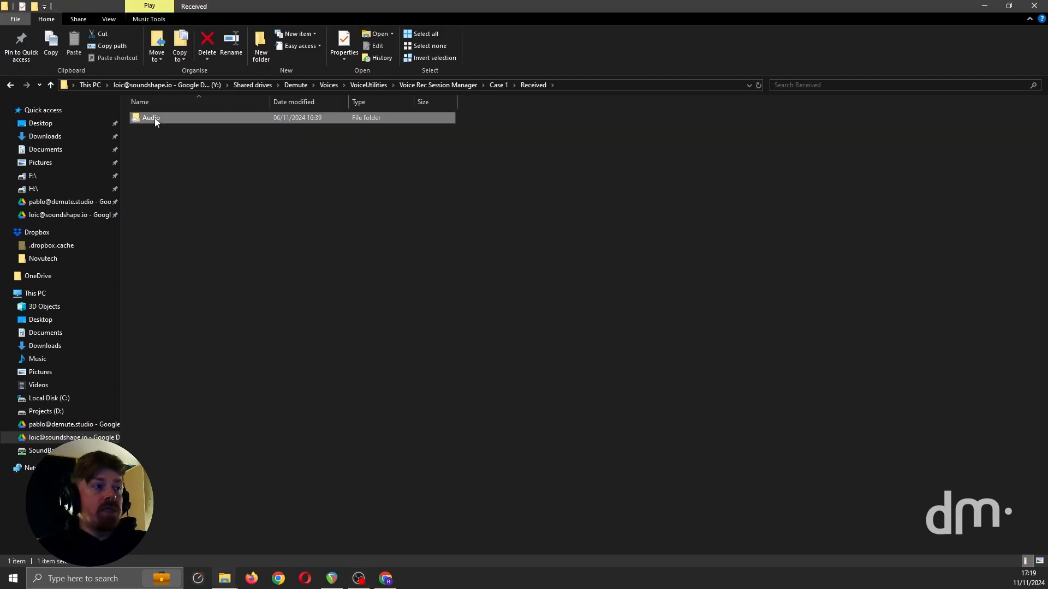
double_click(155, 118)
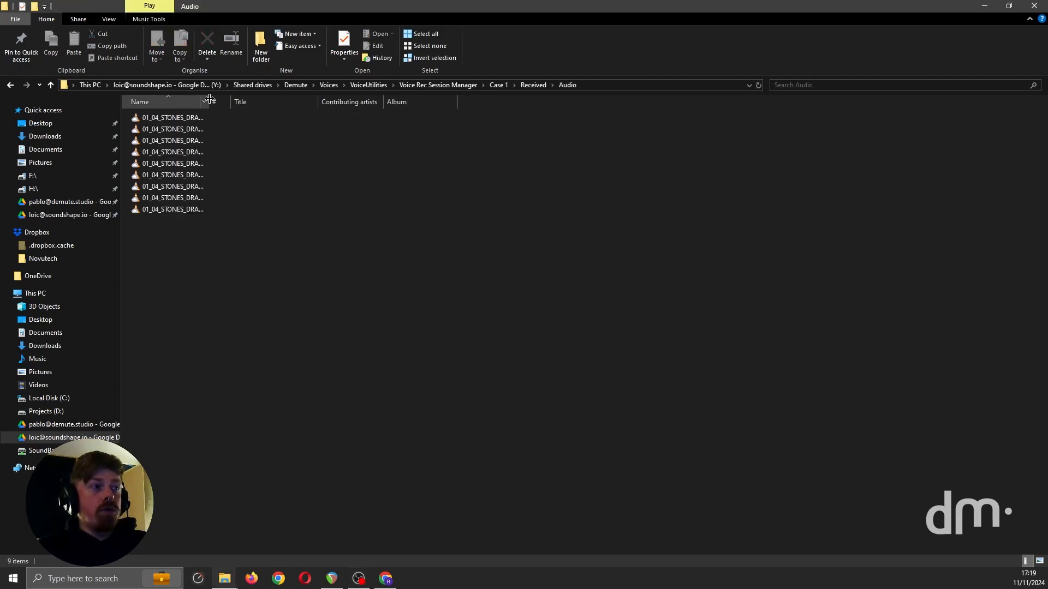
left_click_drag(209, 99, 287, 102)
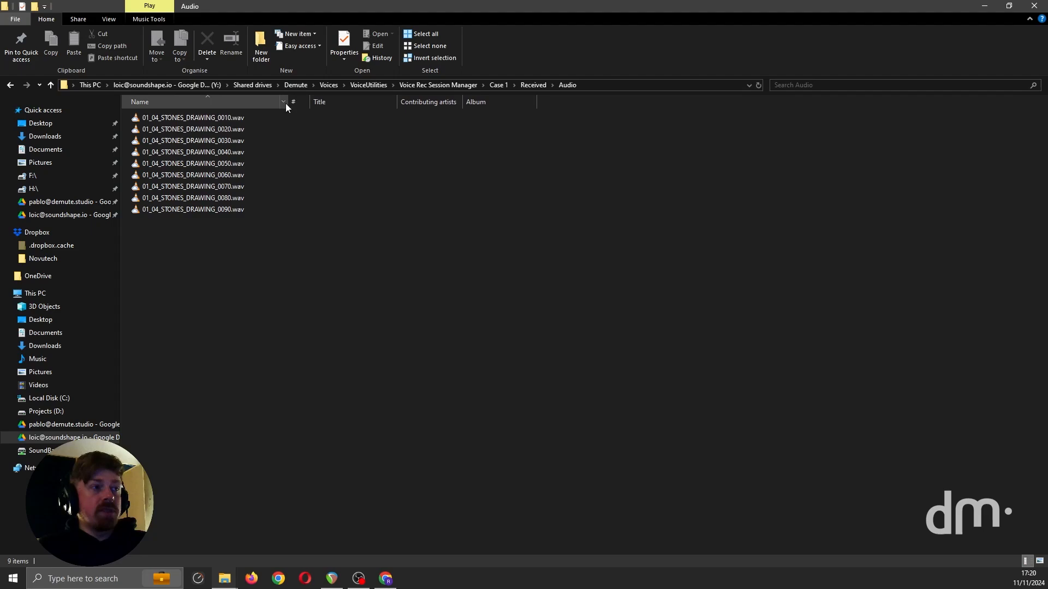
left_click(11, 85)
left_click(11, 85)
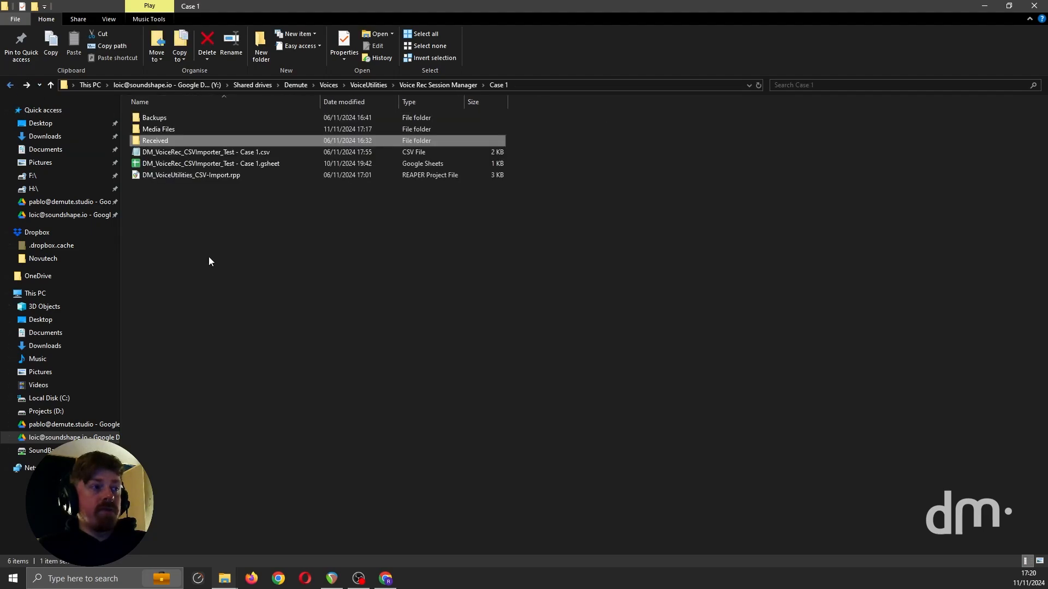
left_click(987, 6)
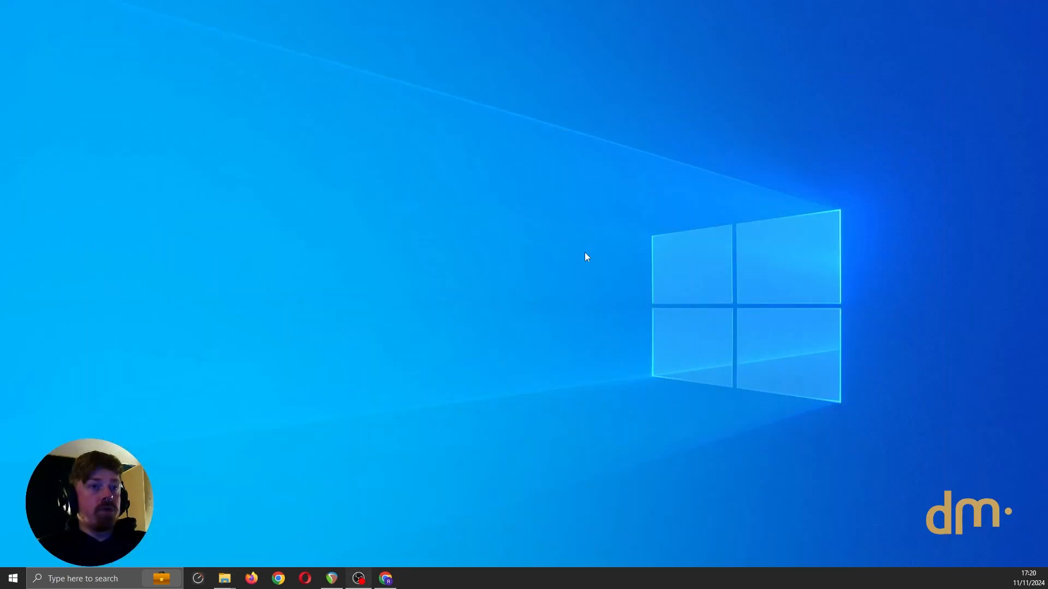
Step: Switch to REAPER, find the DM_VoiceRec_CSVImporter.py script with the filter "csv", run it and bring its import window into view
left_click(334, 579)
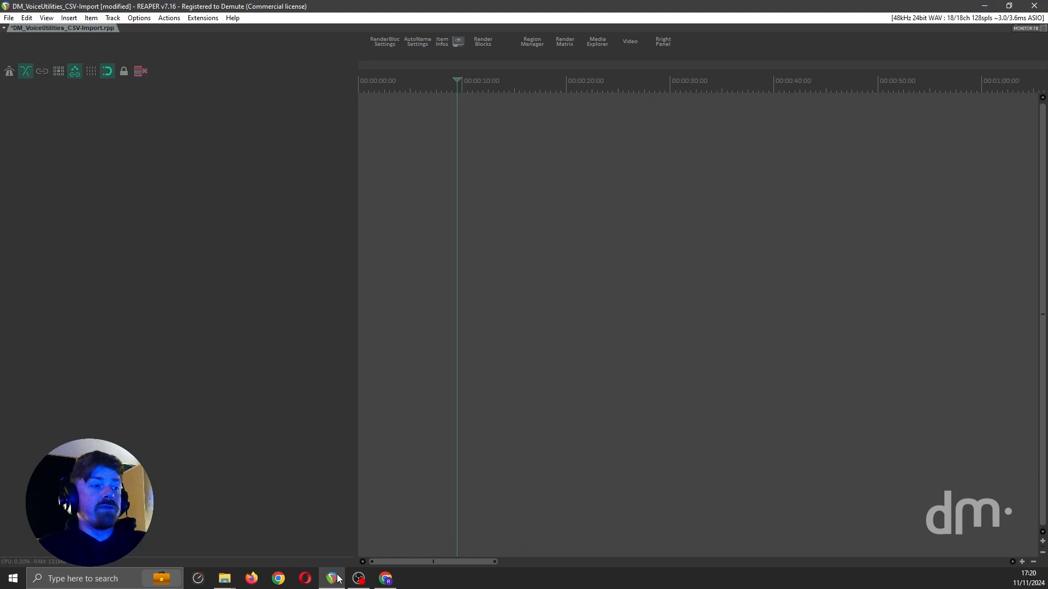
left_click(176, 21)
left_click(186, 30)
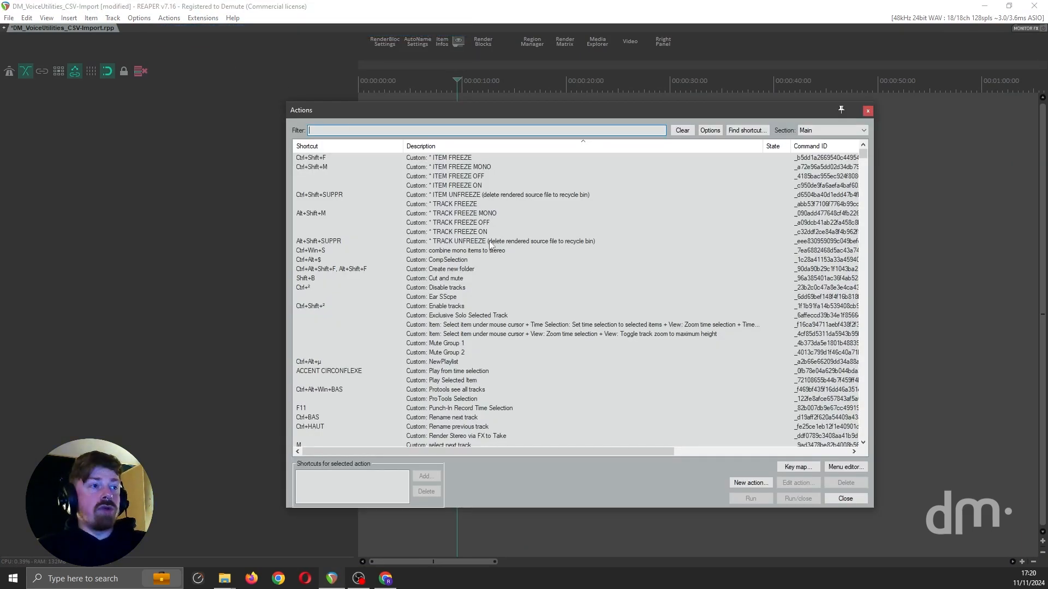
type("csv")
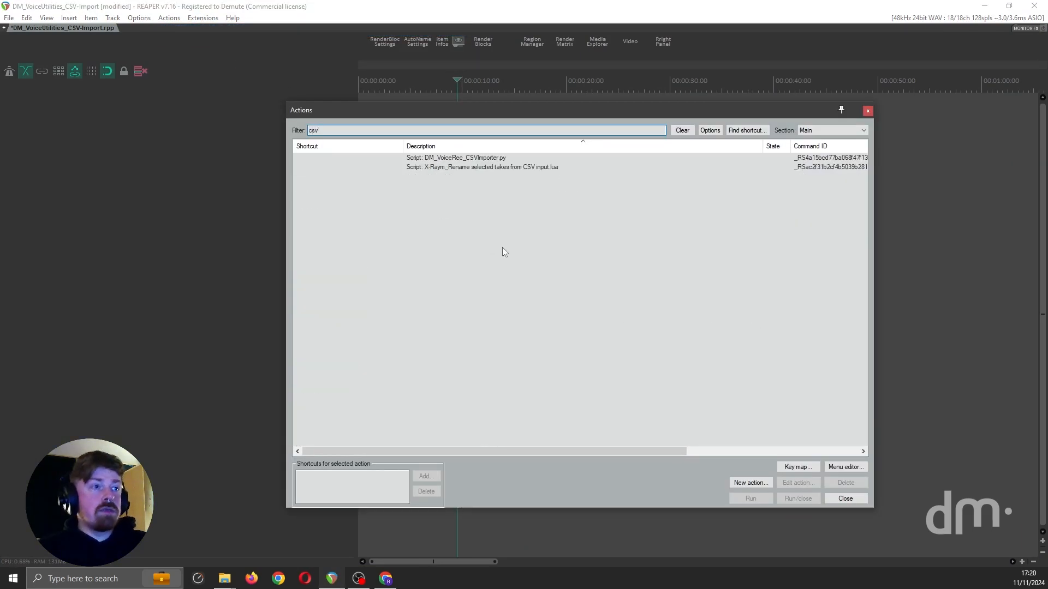
double_click(475, 157)
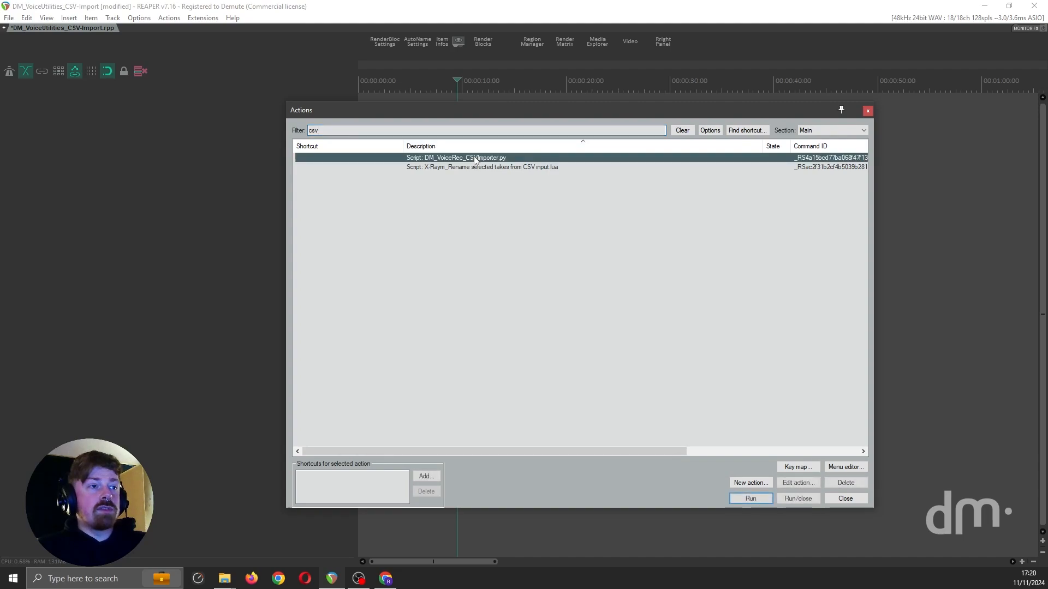
left_click(867, 110)
mouse_move(332, 578)
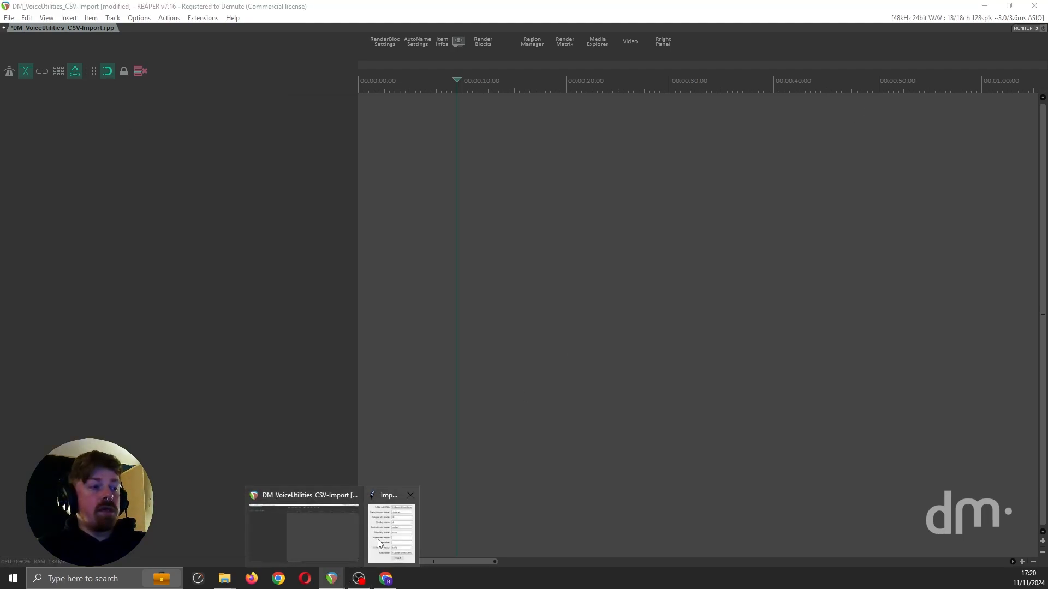
left_click(395, 532)
left_click_drag(187, 139, 451, 245)
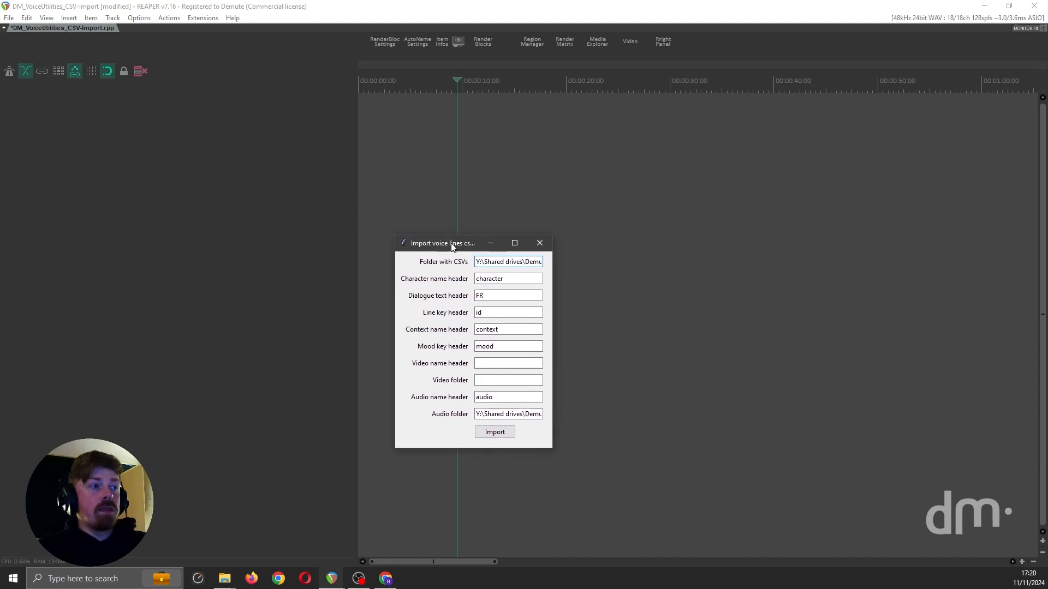
Step: Review the importer's CSV folder, column header fields and audio folder path
left_click(512, 276)
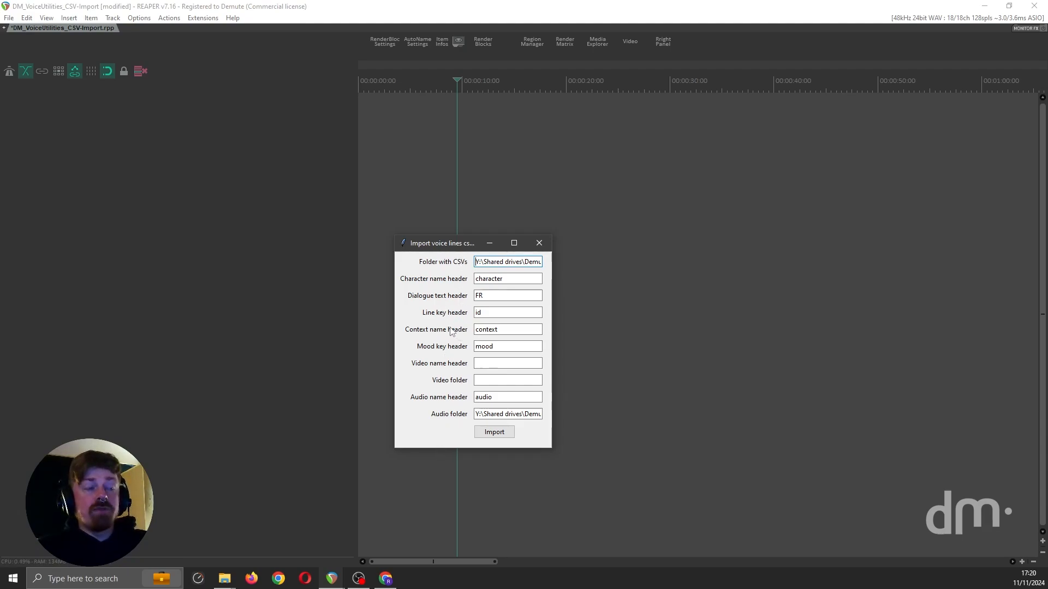
left_click(490, 297)
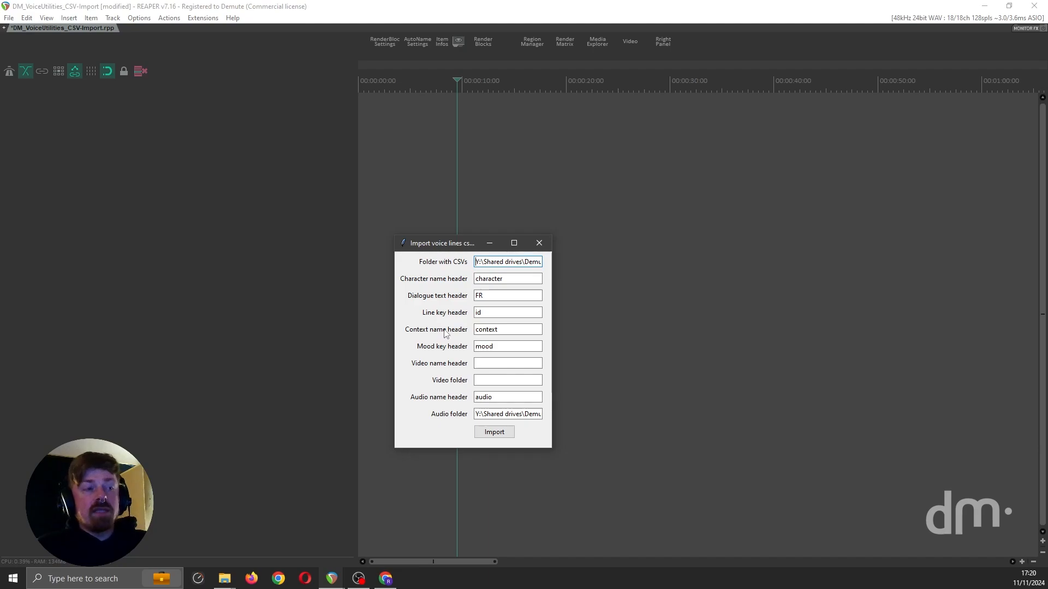
left_click(505, 262)
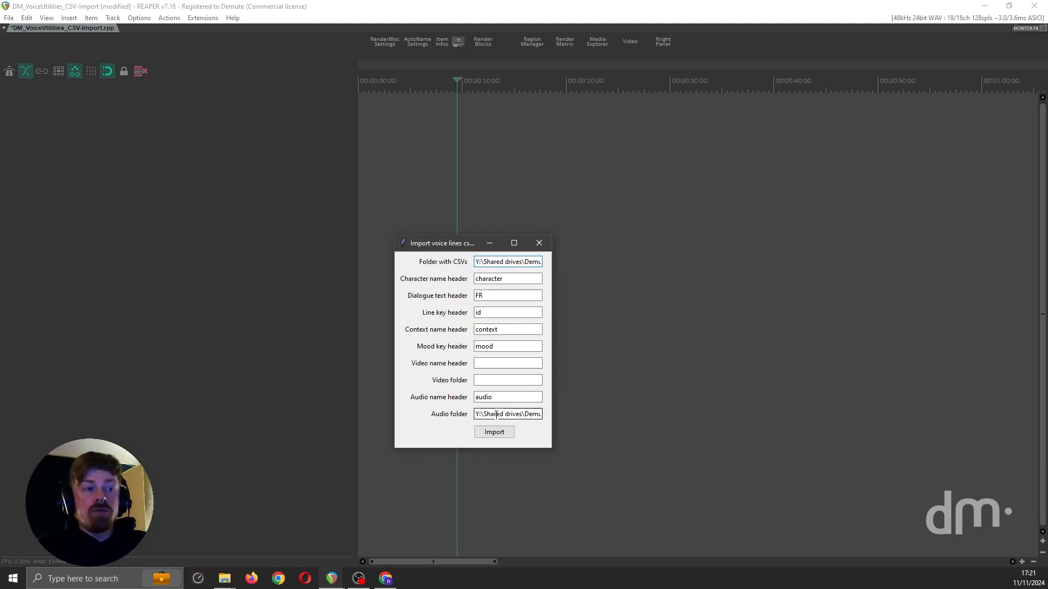
left_click_drag(490, 413, 543, 414)
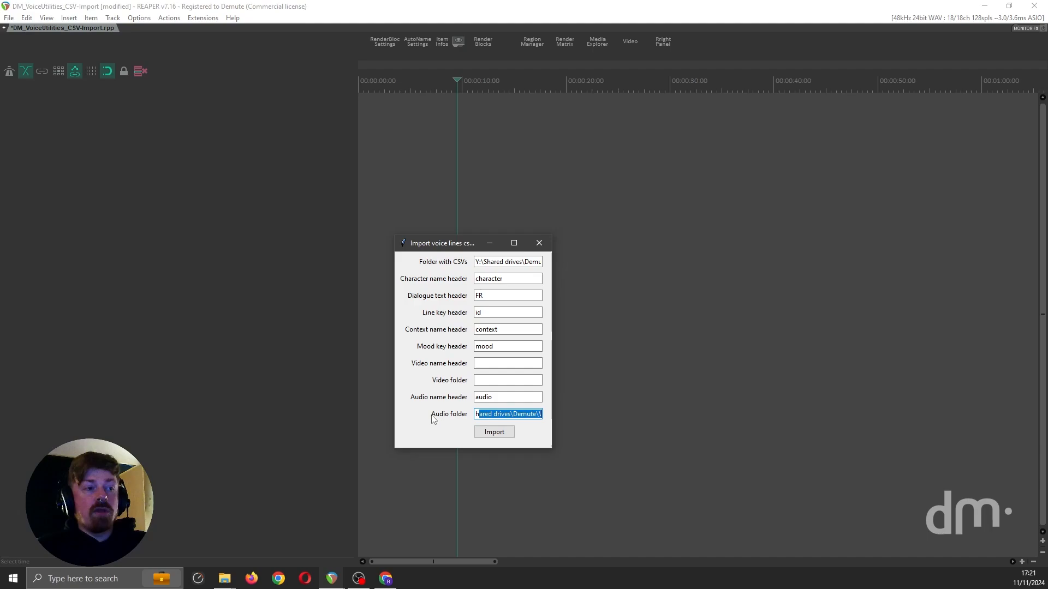
left_click(485, 414)
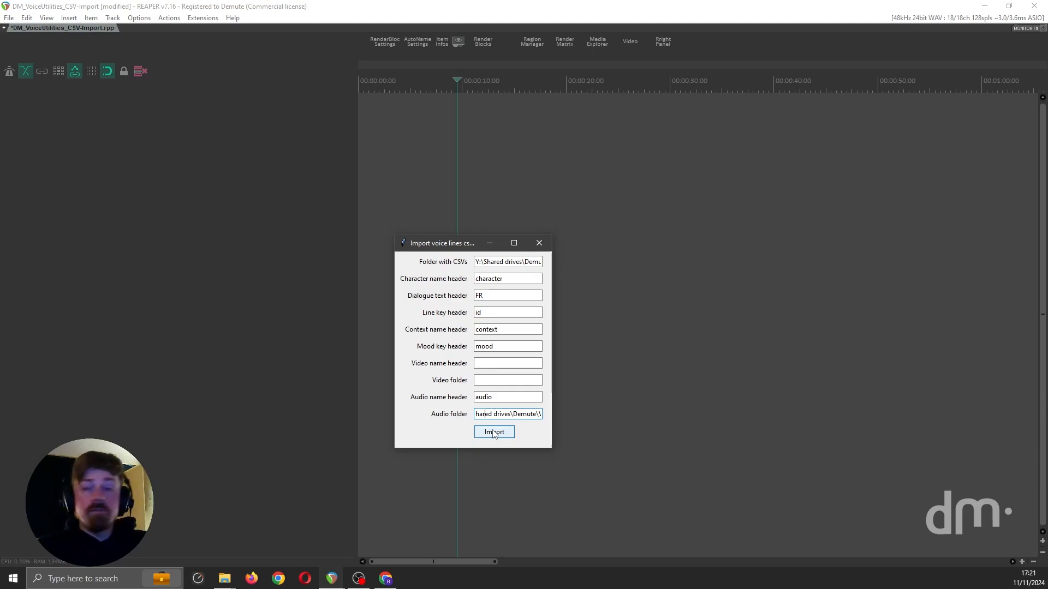
Step: Import the voice lines from the CSV with the current header and folder settings, and dismiss the script's console output
left_click(493, 432)
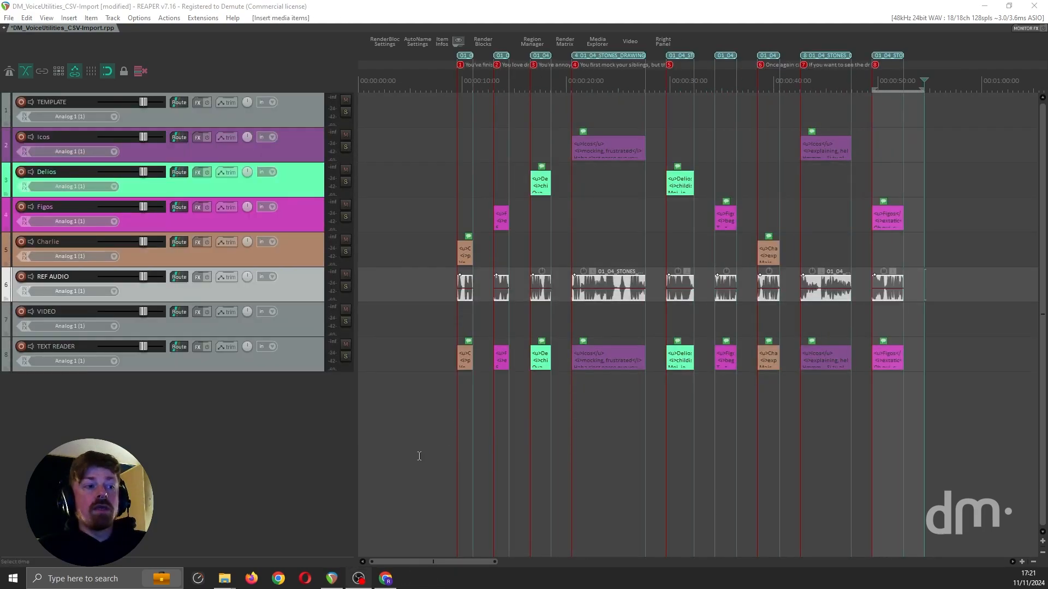
left_click(336, 583)
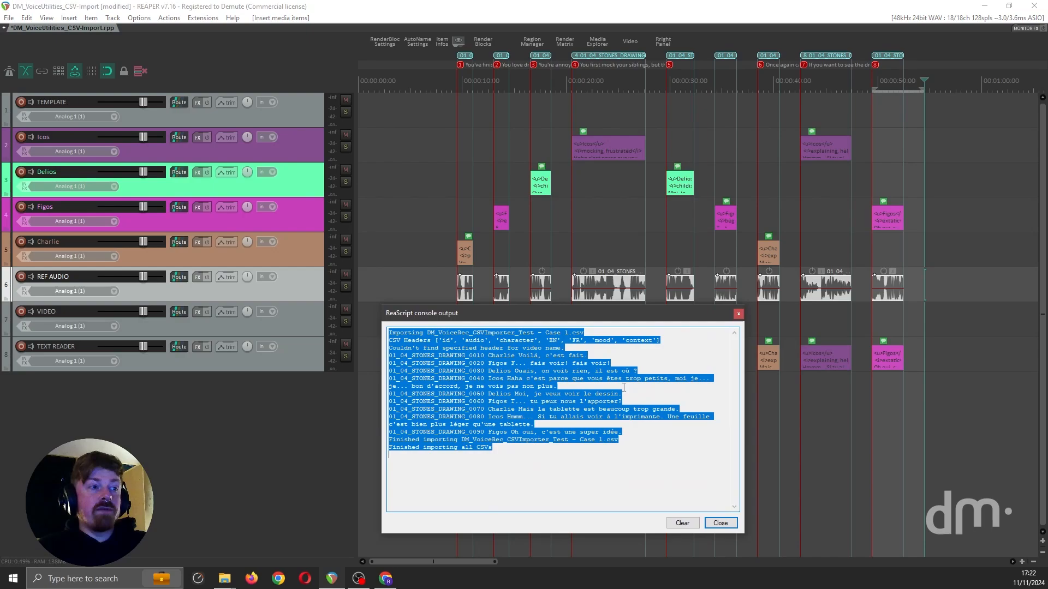
left_click(578, 469)
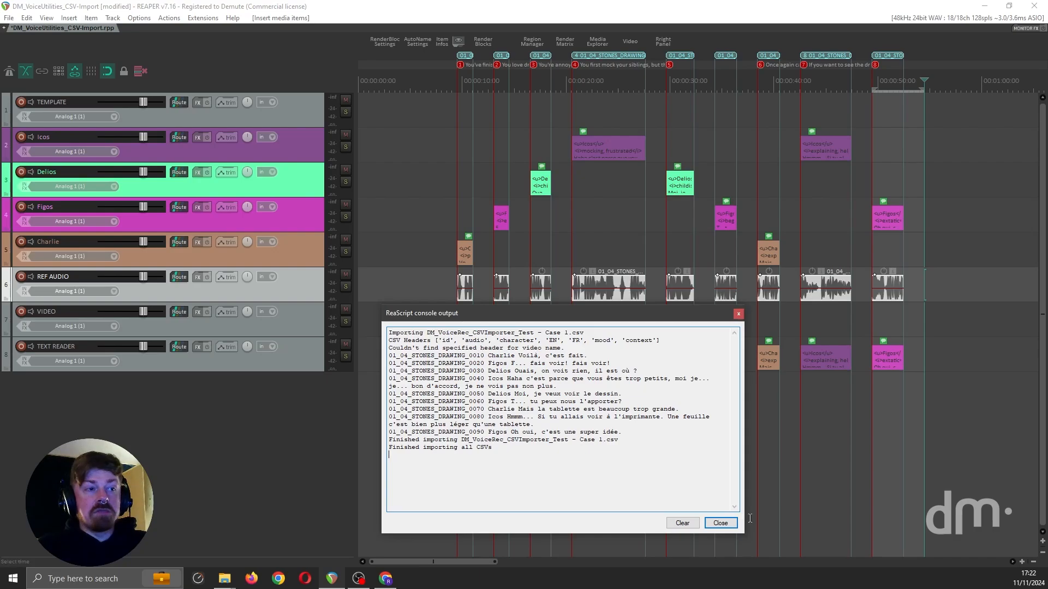
left_click(718, 522)
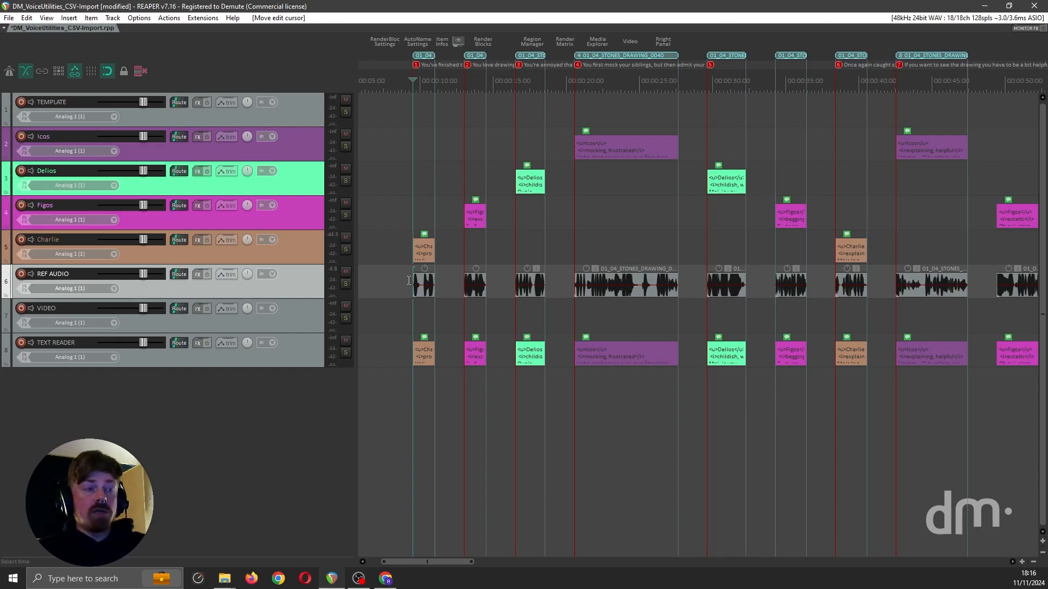
Step: Play back the first reference audio clip on the REF AUDIO track and inspect it up close
key("space")
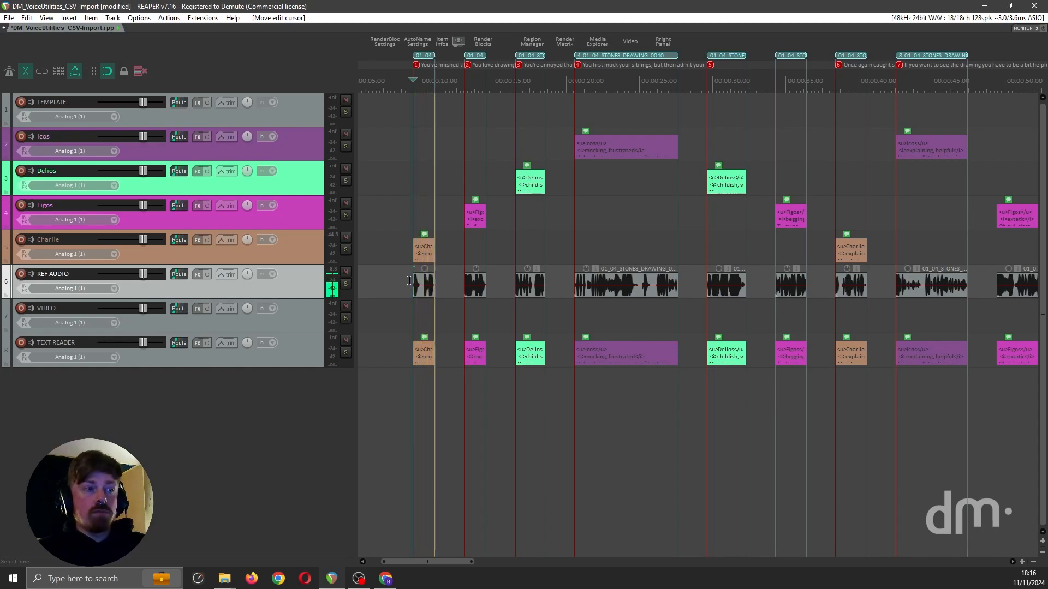
scroll(409, 280, "up", 10)
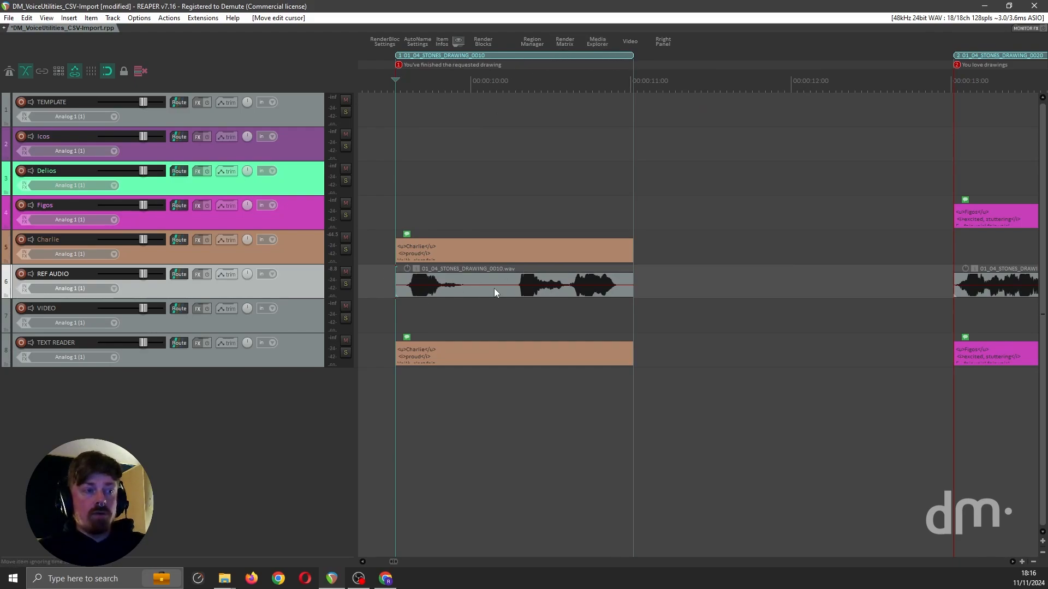
Step: Remove the empty VIDEO track from the project
left_click(297, 322)
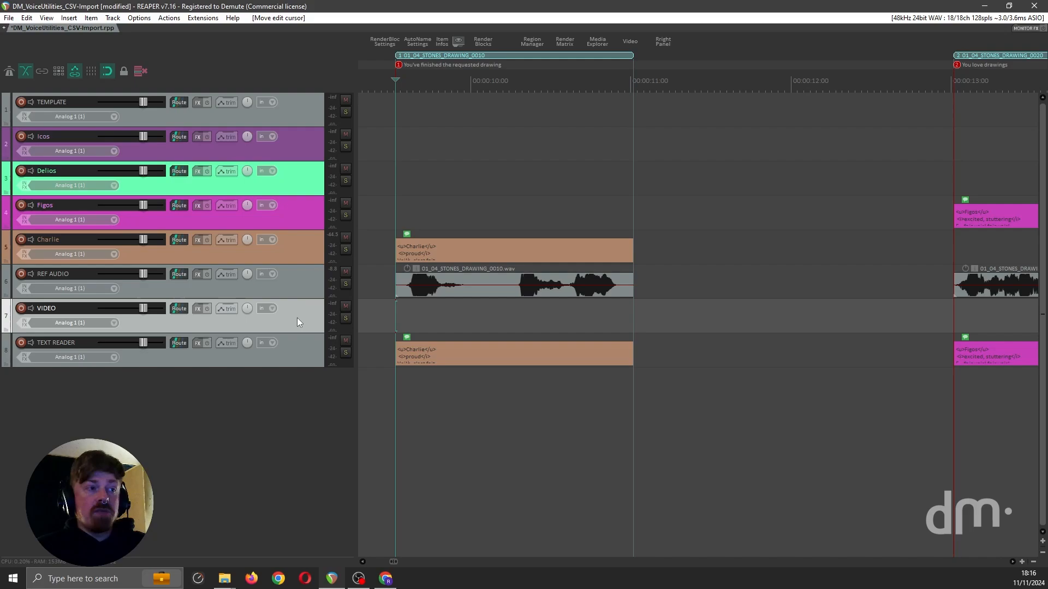
key("ctrl+x")
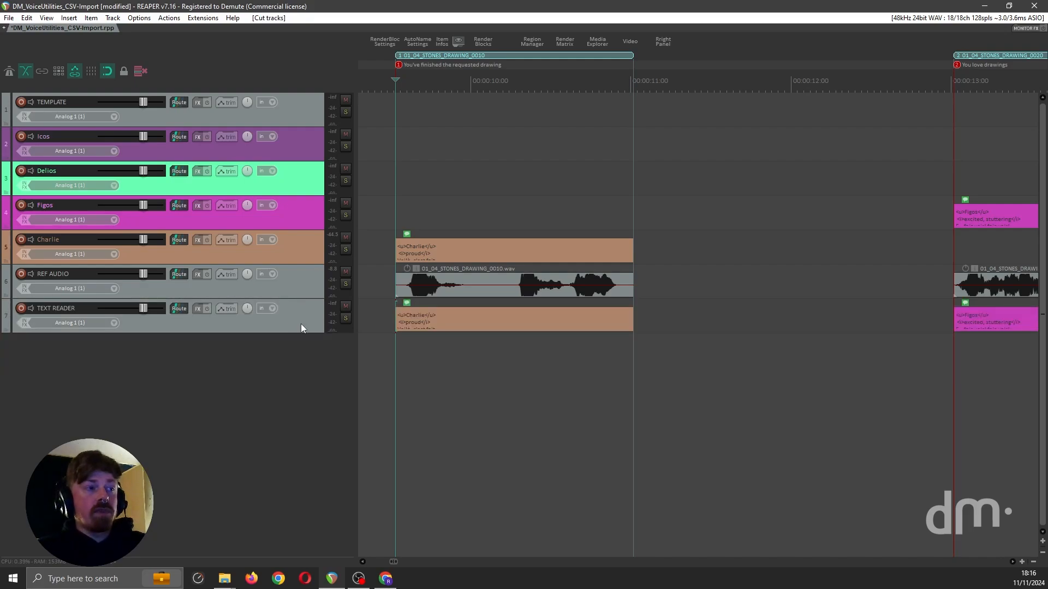
Step: Select the TEXT READER track and examine its coloured dialogue text items along the timeline
left_click(288, 319)
scroll(387, 322, "down", 4)
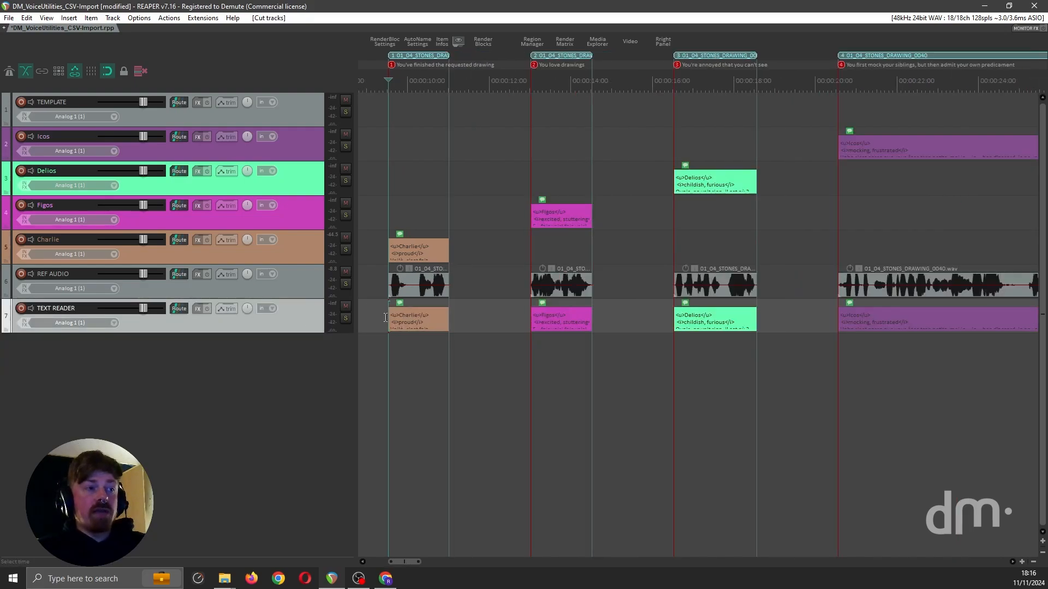
scroll(388, 322, "right", 2)
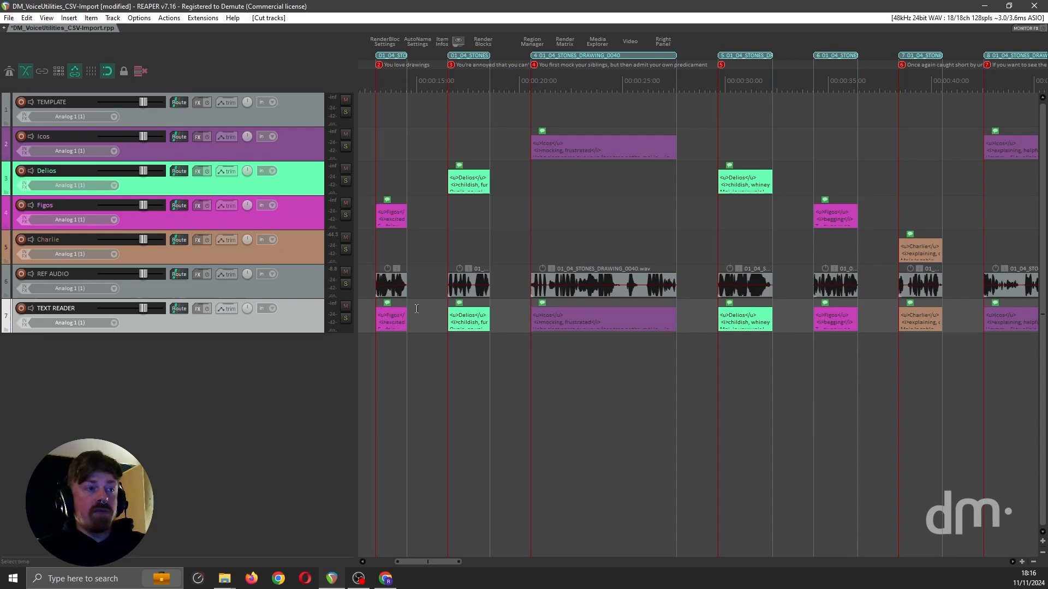
scroll(425, 248, "down", 2)
scroll(558, 162, "left", 2)
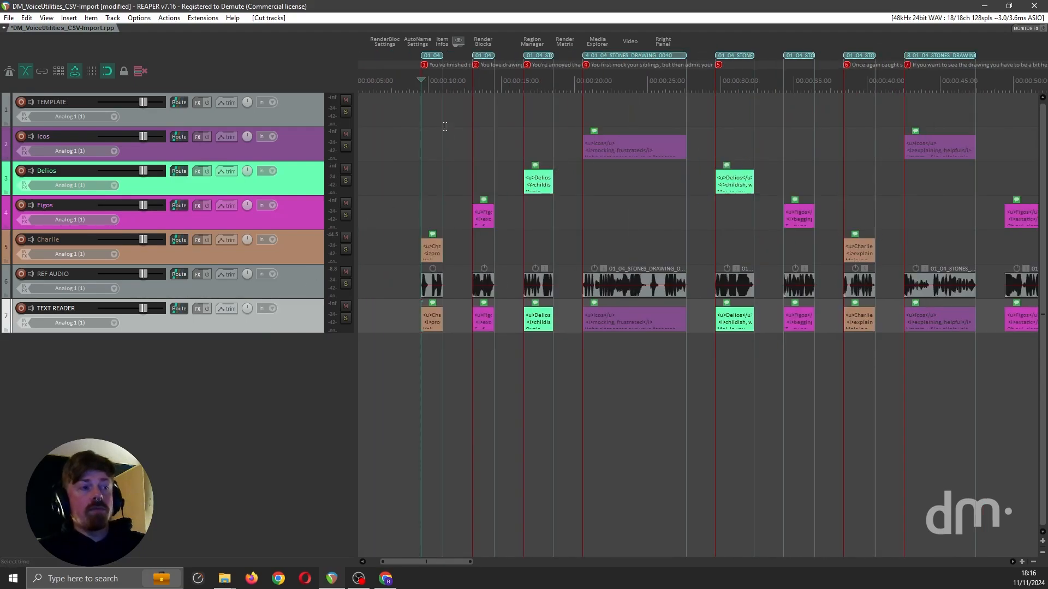
Step: Find the notes reader scripts in the action list and run HeDa_Notes Reader_3rd.lua, leaving only the reader window open
left_click(170, 18)
left_click(198, 30)
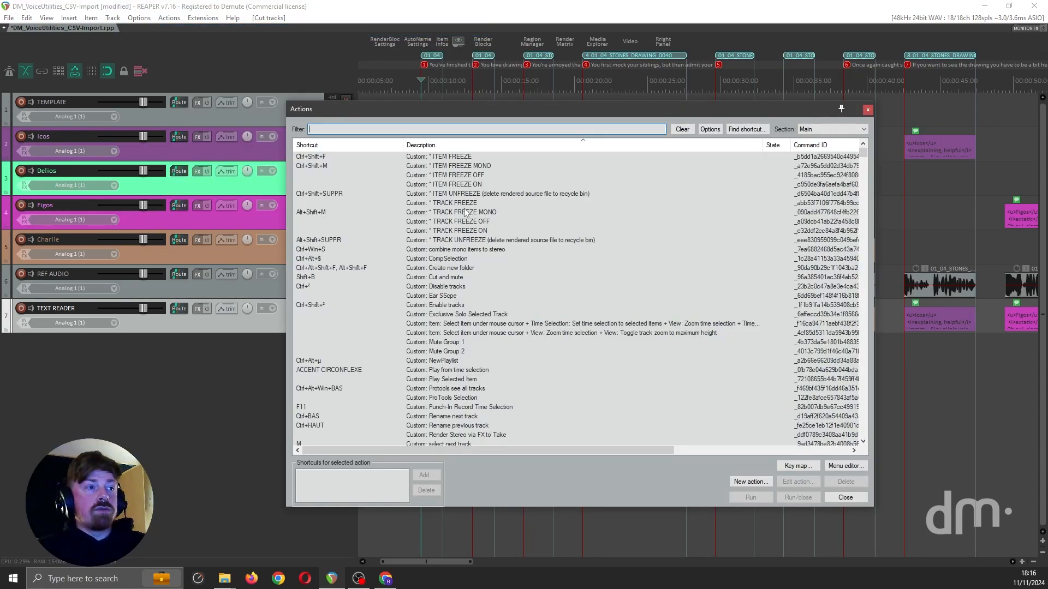
type("notes read")
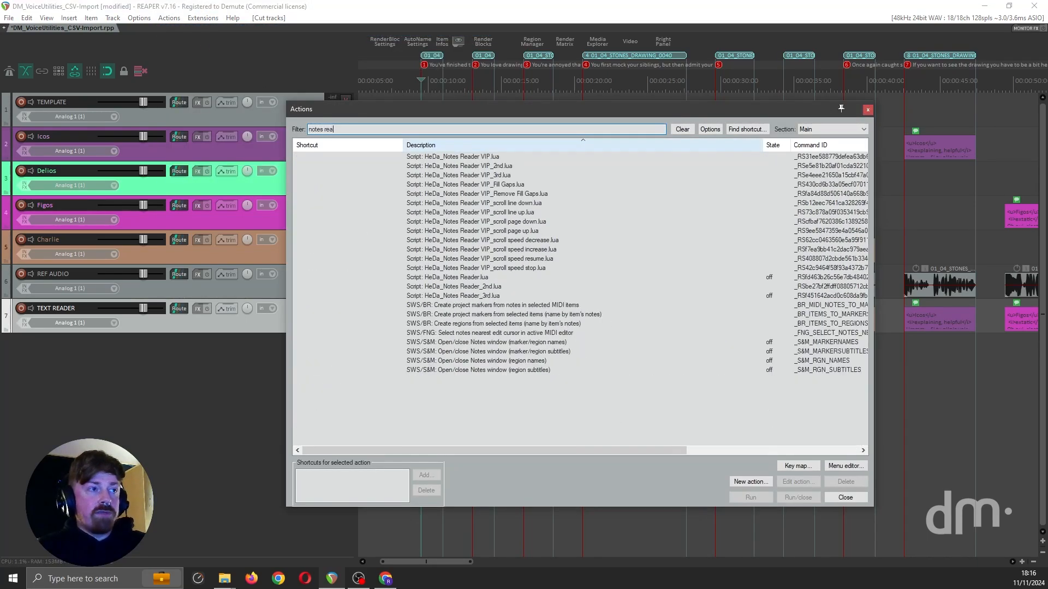
double_click(475, 297)
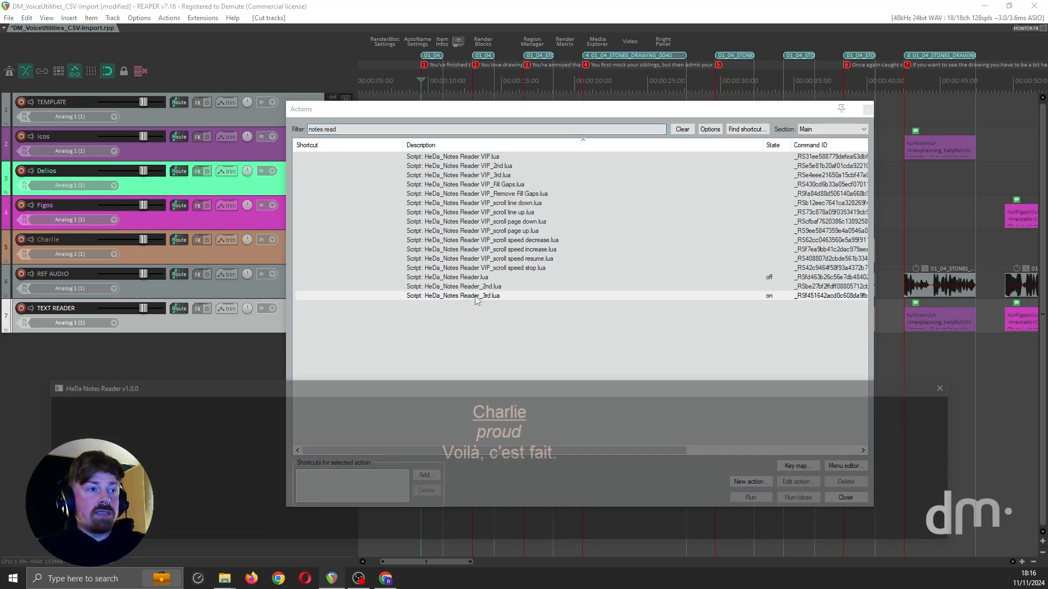
left_click(866, 109)
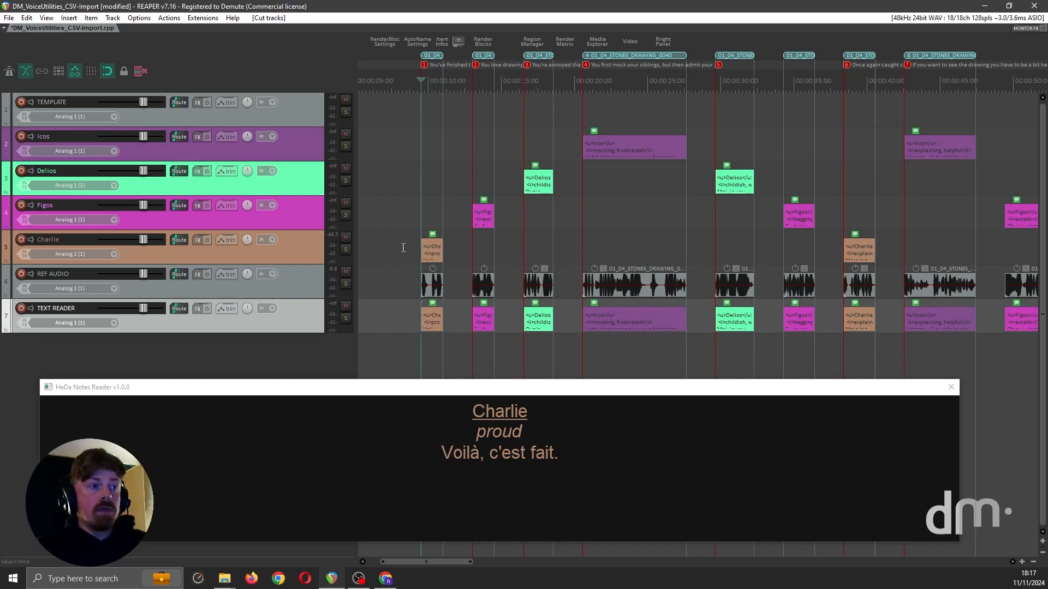
Step: Set the Notes Reader to read from the Charlie track
left_click(304, 245)
right_click(339, 411)
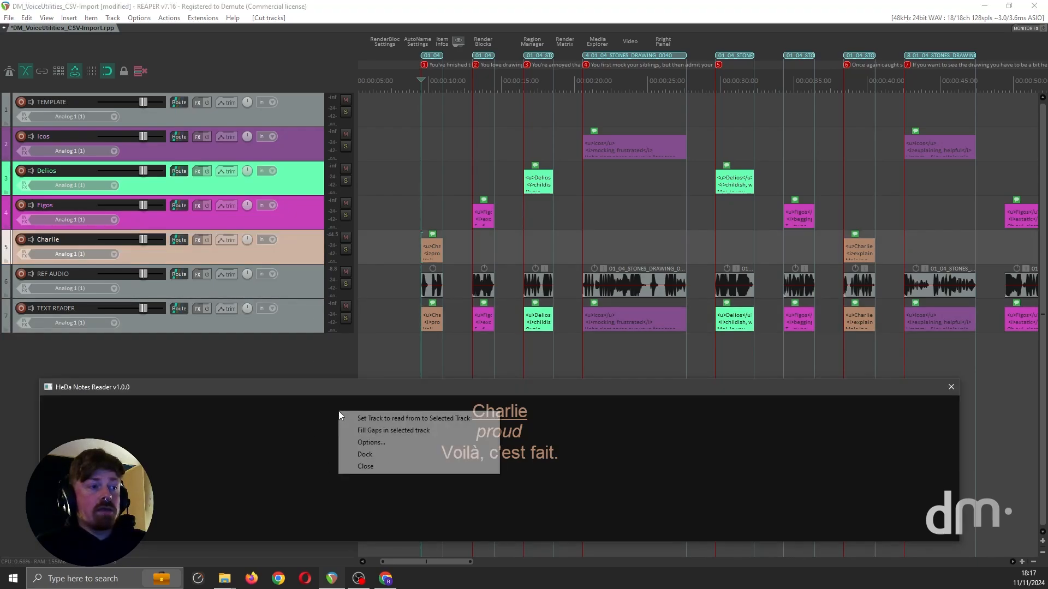
left_click(388, 419)
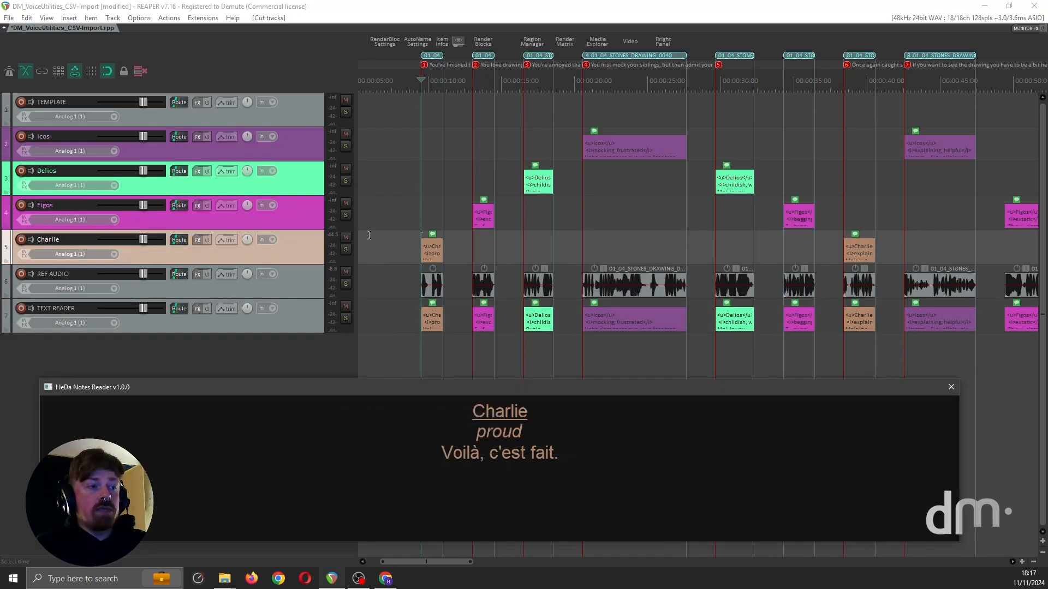
Step: Open the notes of the first Charlie item, examine its character, acting direction and dialogue lines, and close them unchanged
double_click(431, 254)
left_click_drag(150, 34, 484, 124)
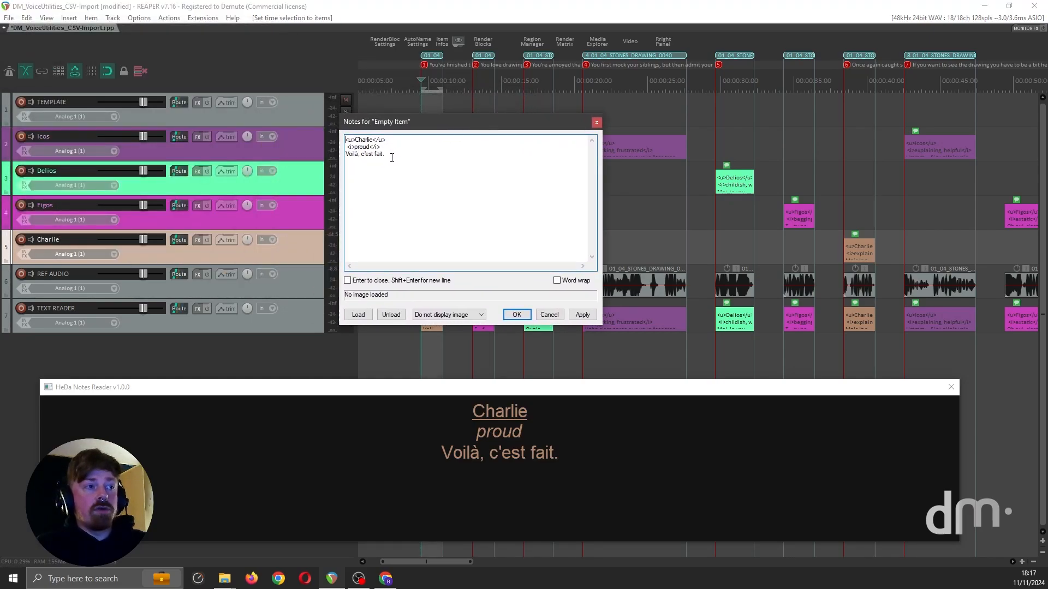
double_click(389, 141)
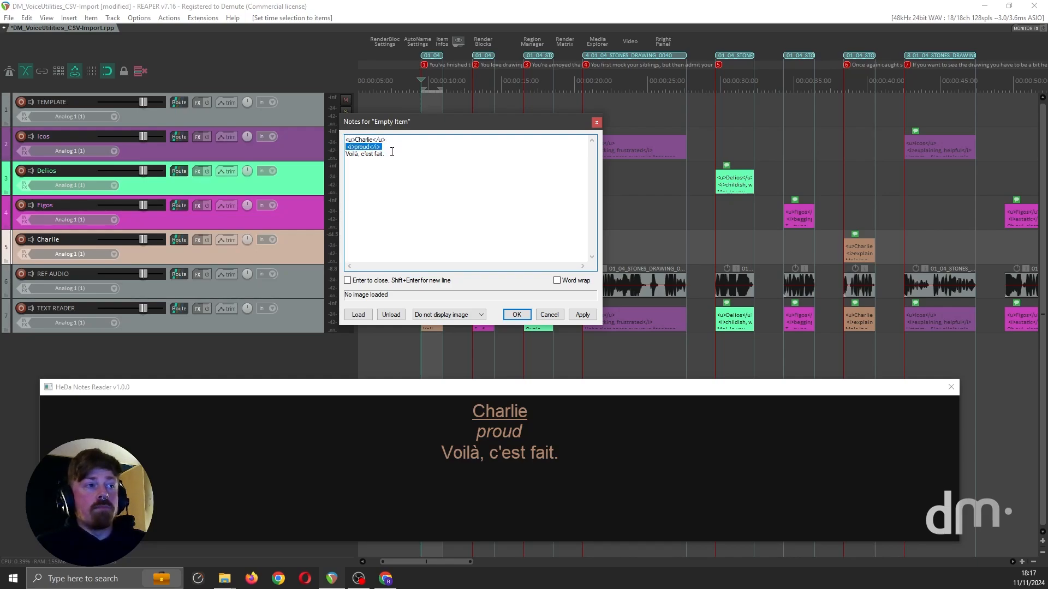
left_click_drag(396, 155, 319, 153)
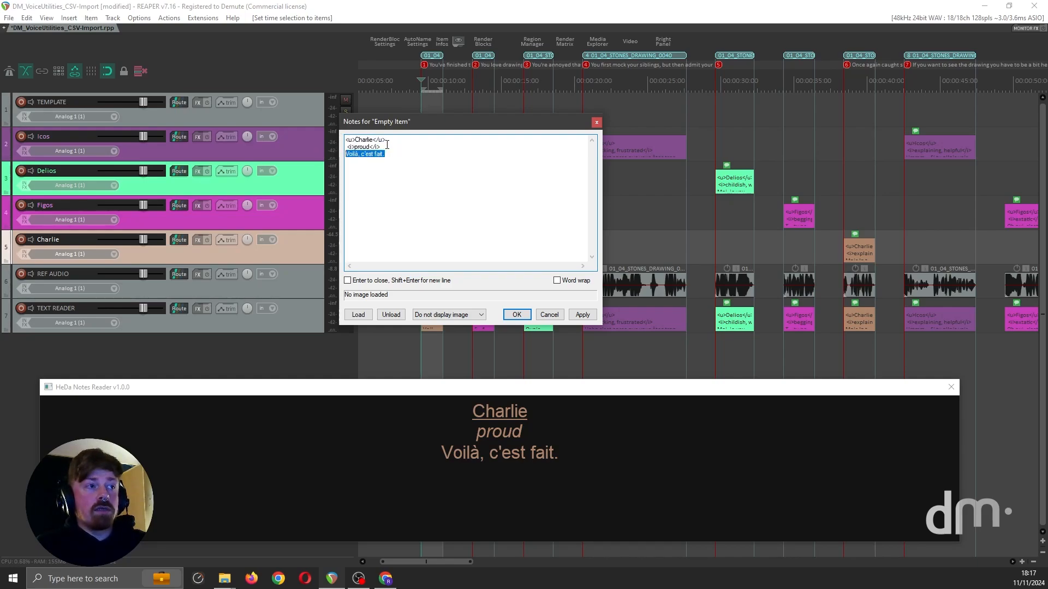
left_click_drag(383, 147, 305, 149)
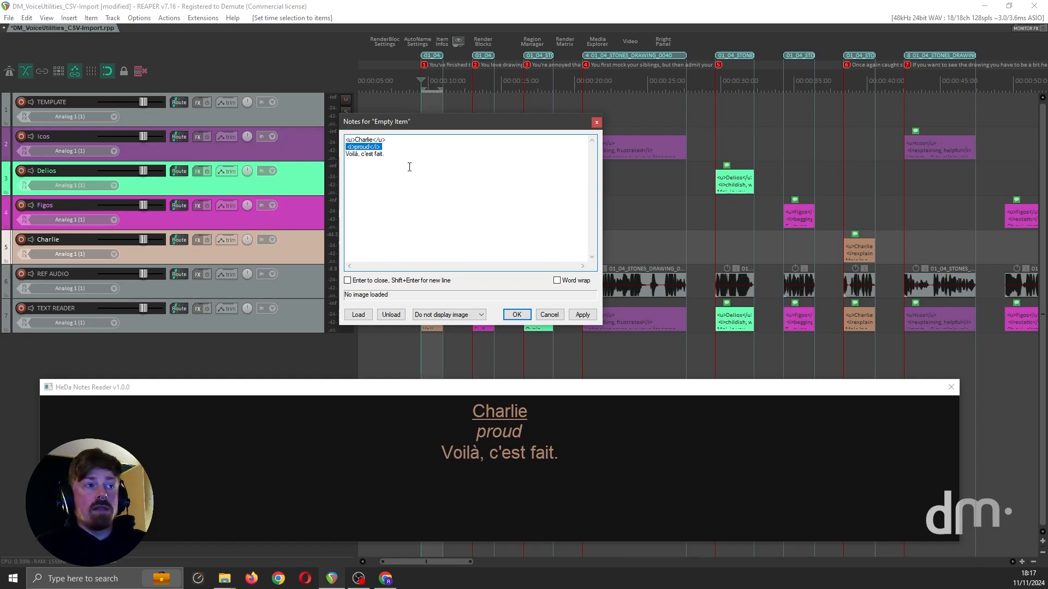
left_click(595, 123)
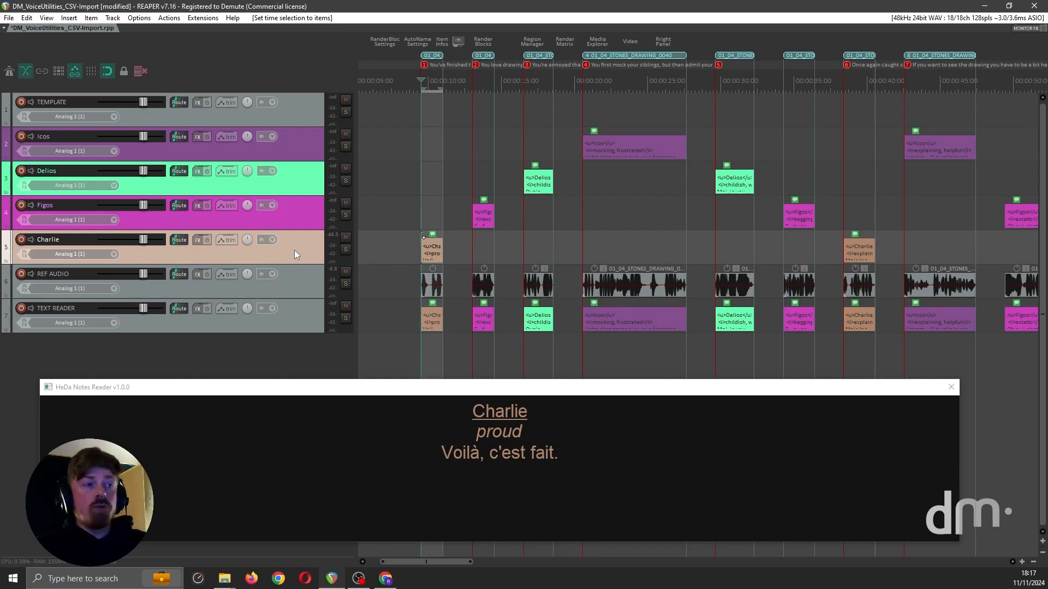
Step: Mute the REF AUDIO track, record a take of Charlie's first line, and return the edit cursor to the line's start
left_click(410, 255)
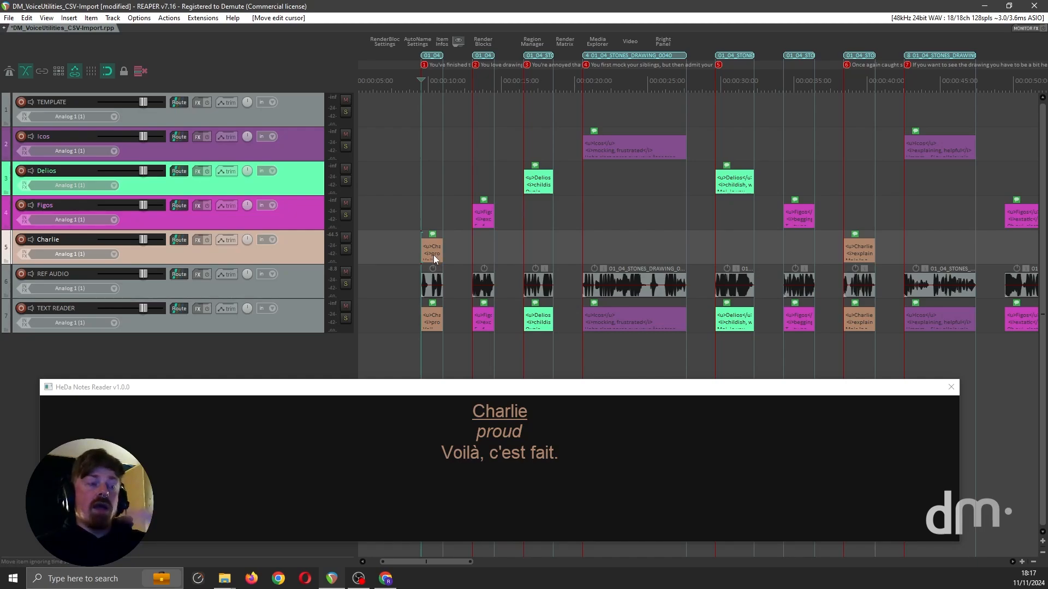
left_click(345, 271)
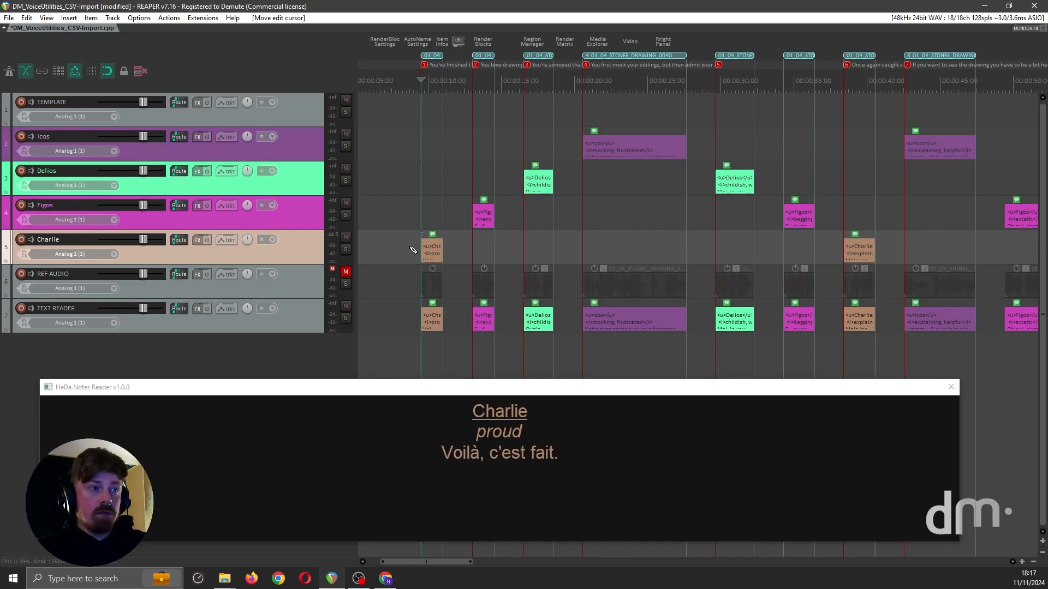
key("ctrl+r")
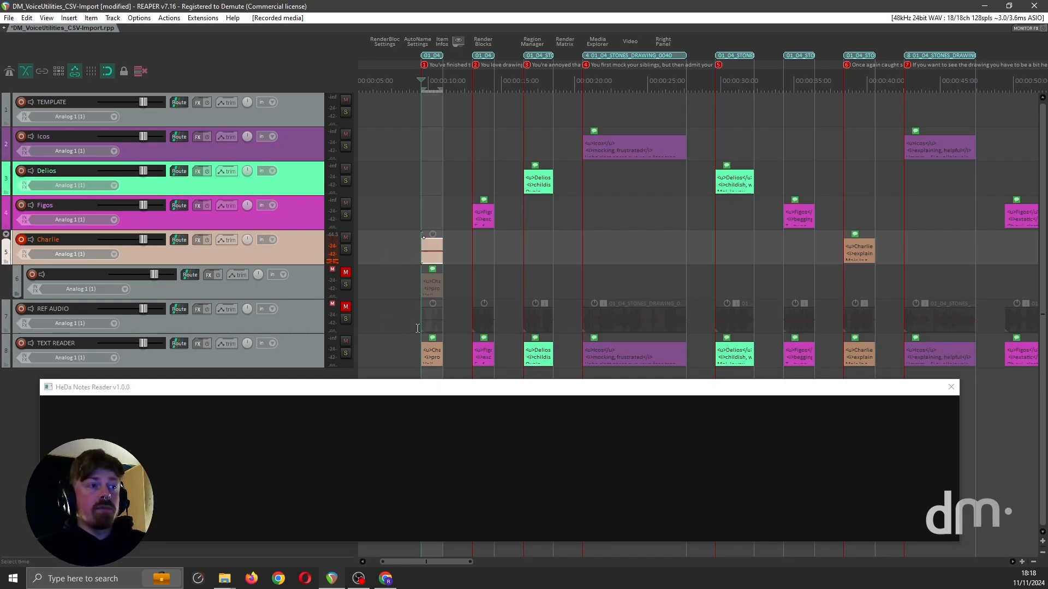
scroll(411, 251, "up", 4)
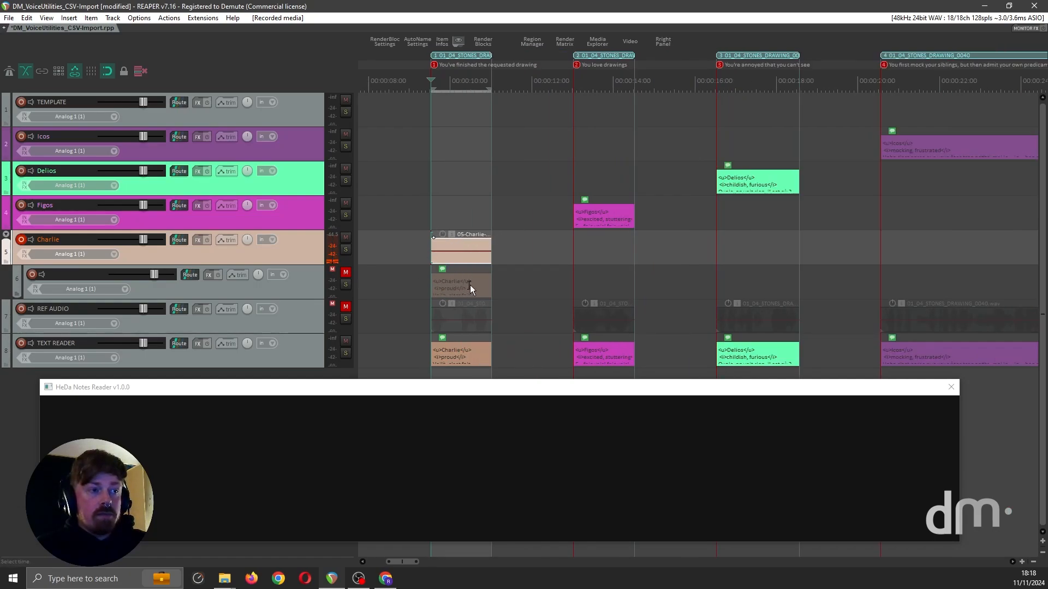
left_click(497, 251)
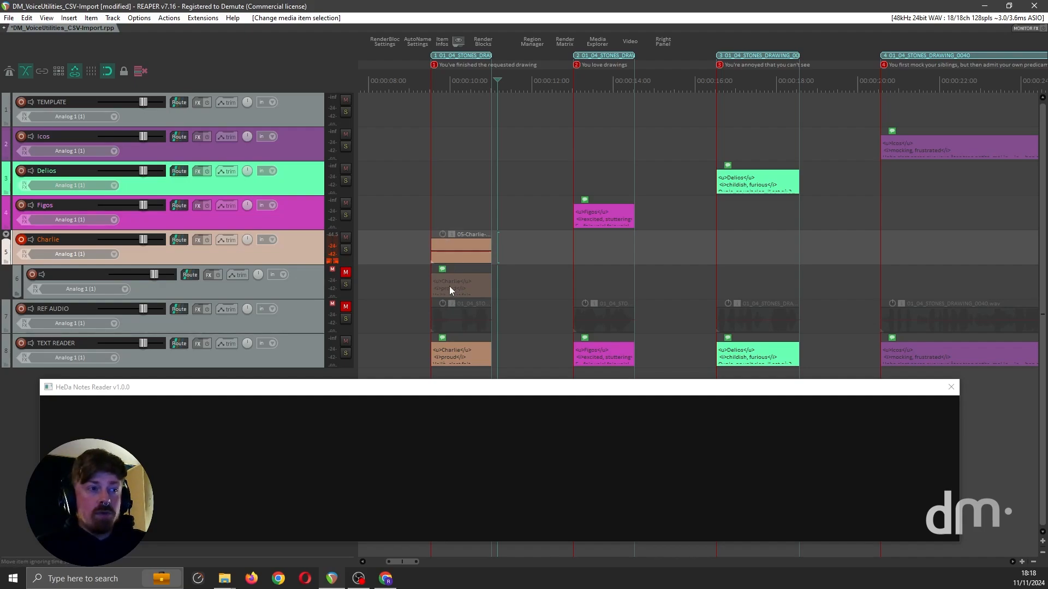
left_click(447, 253)
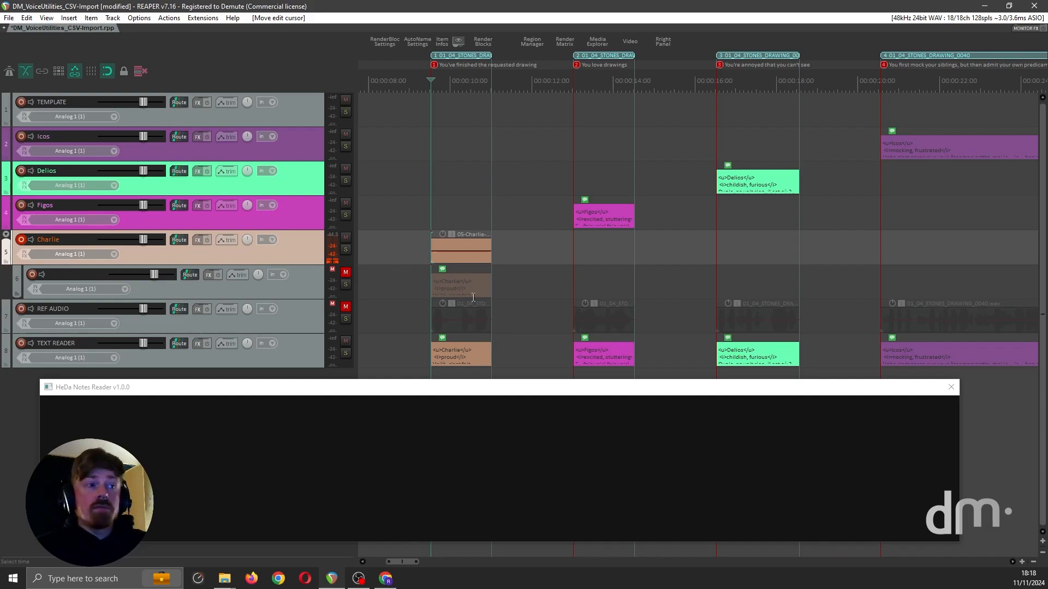
Step: Set the Notes Reader to read from the TEXT READER track
left_click(303, 346)
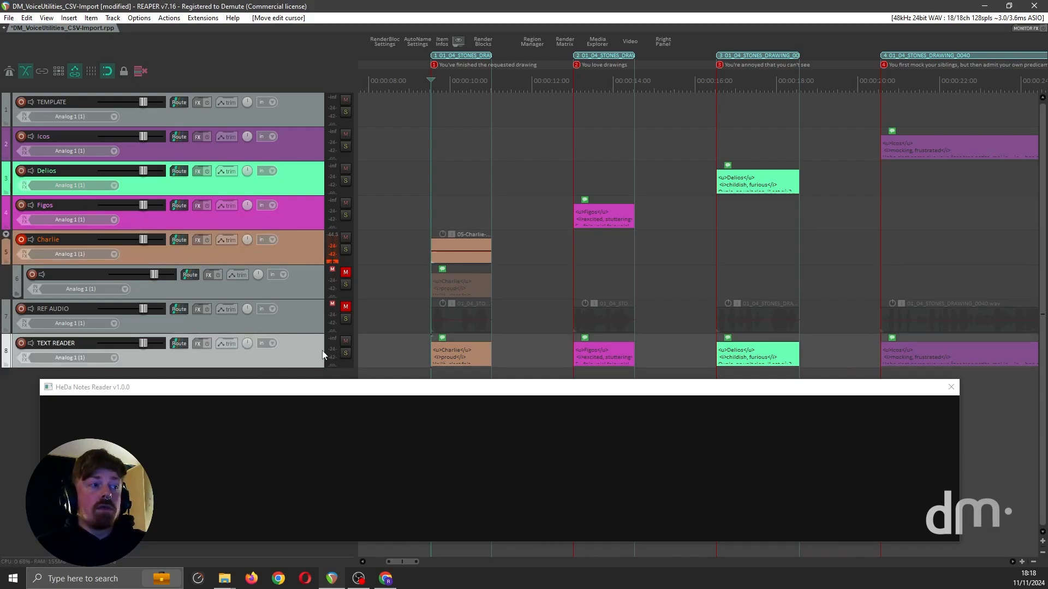
right_click(364, 440)
left_click(392, 443)
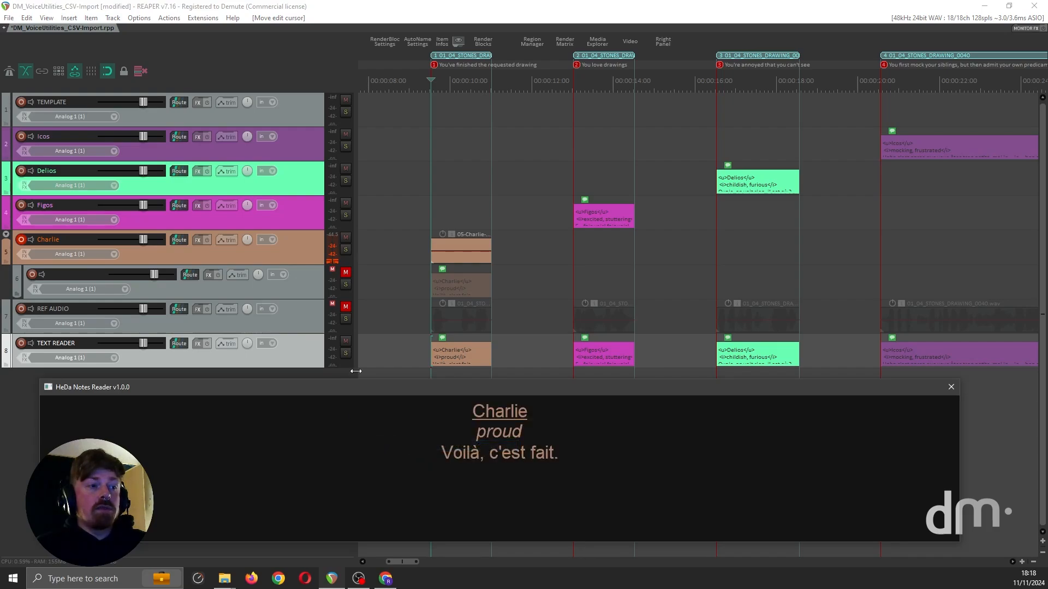
Step: Record two more short takes of the first line on the Charlie track
left_click(434, 249)
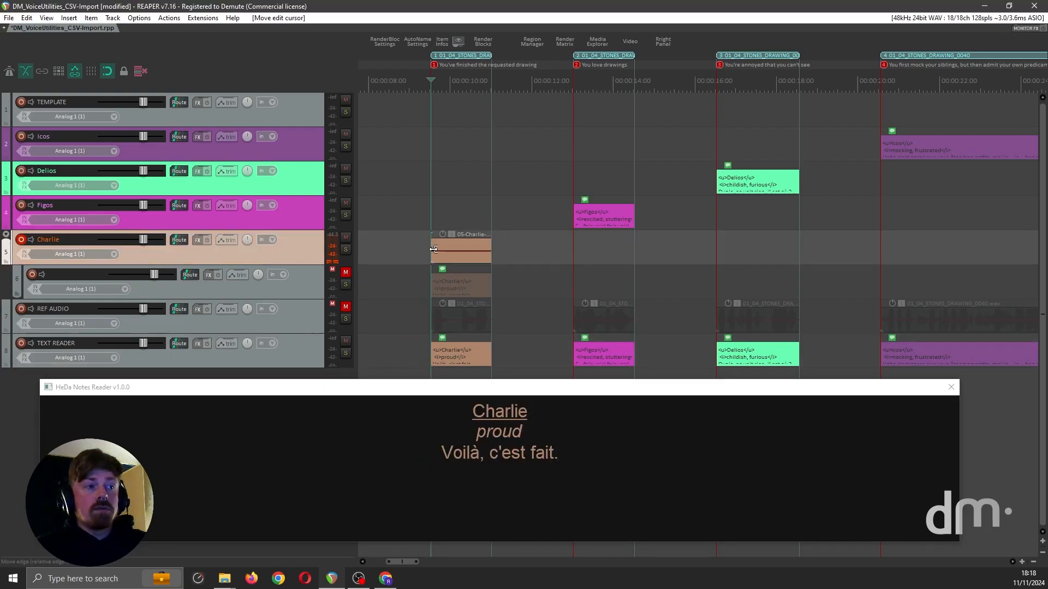
key("ctrl+r")
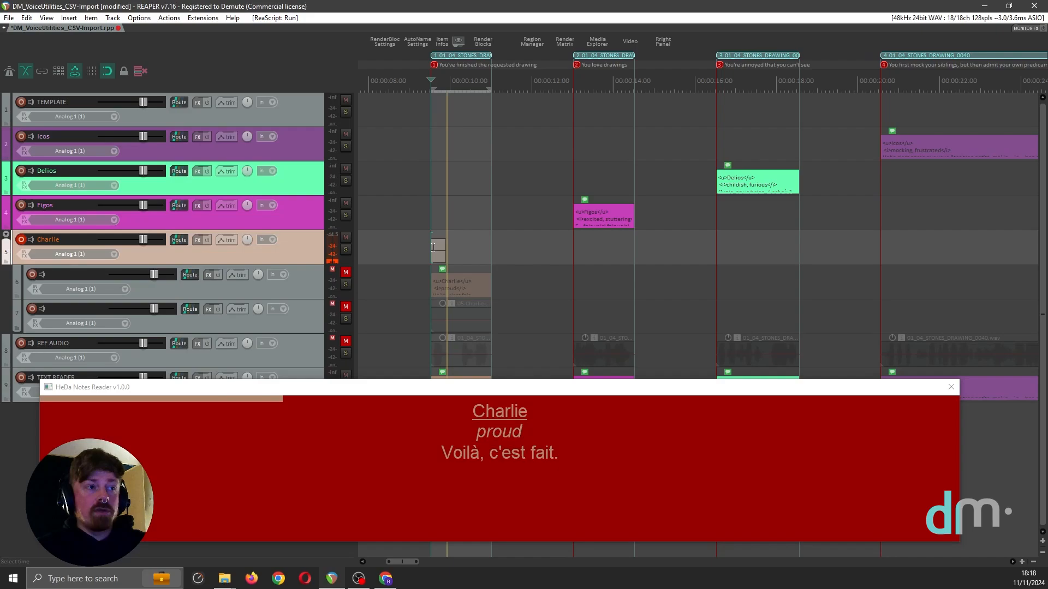
key("space")
key("ctrl+r")
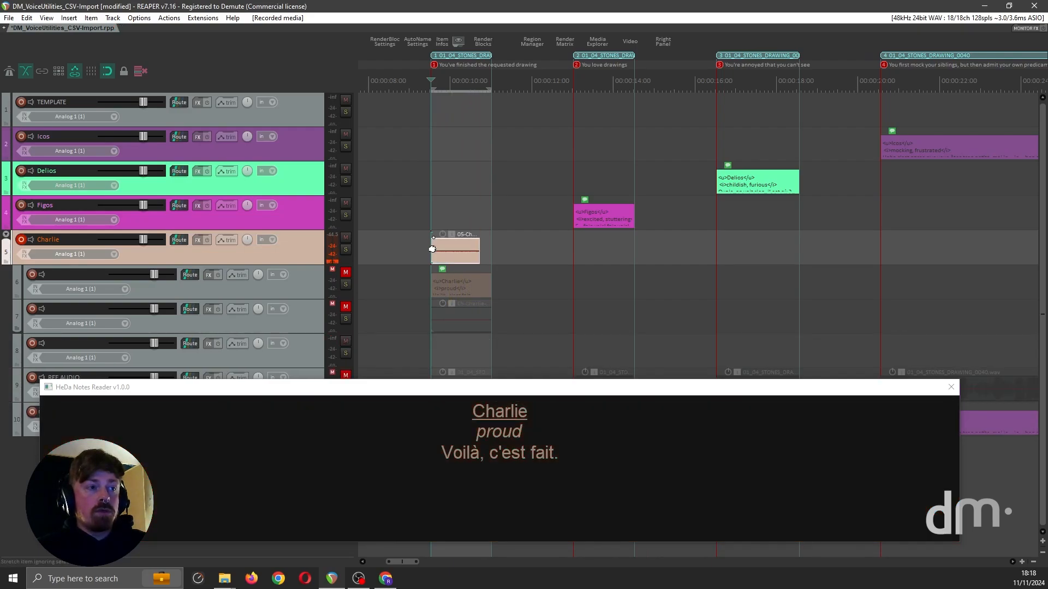
key("space")
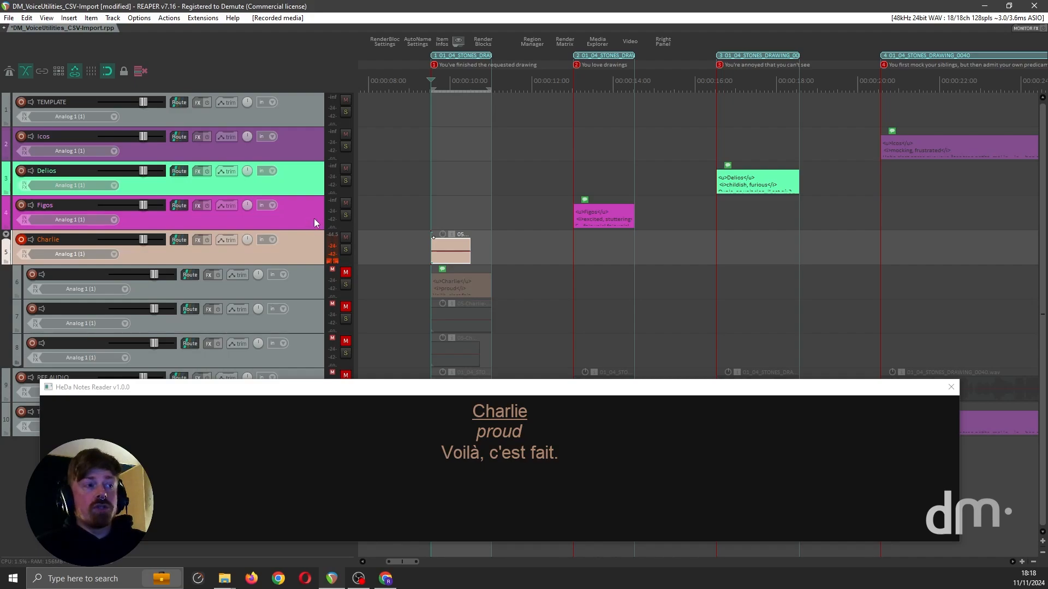
Step: Add four empty tracks below Delios and nest them as child tracks of Delios
left_click(290, 182)
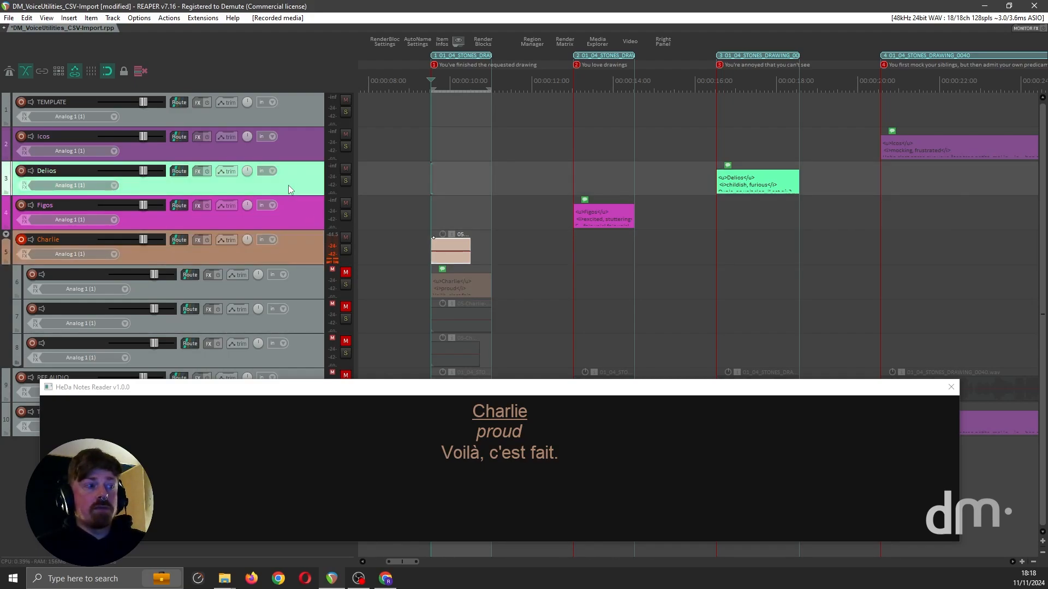
key("ctrl+t")
key("ctrl+t")
key("ctrl+t")
key("ctrl+t")
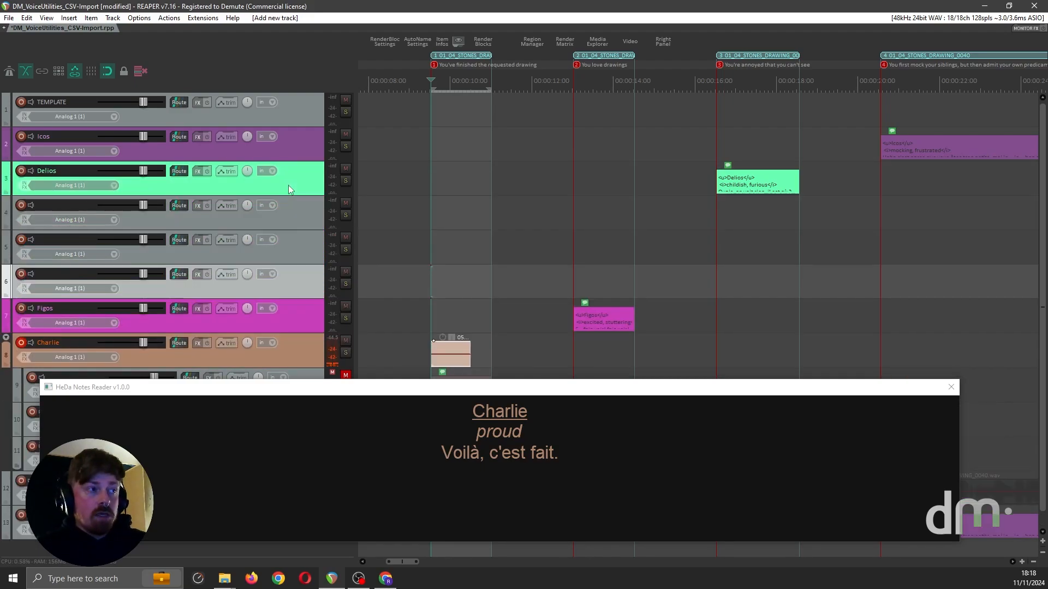
left_click(9, 210, "shift")
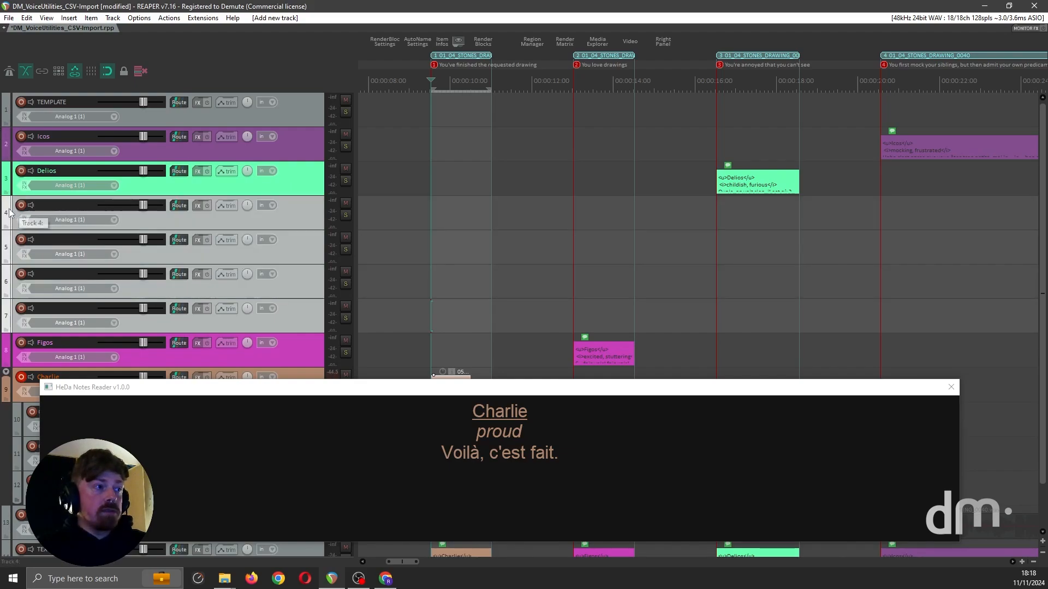
left_click_drag(7, 208, 6, 190)
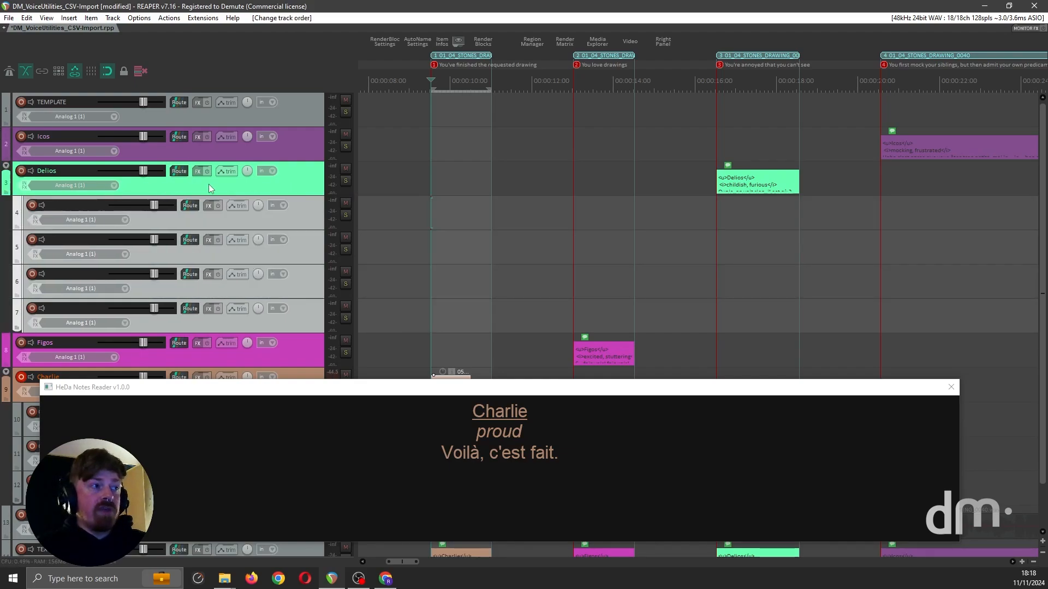
Step: Place the edit cursor at Delios's first line to show its text in the Notes Reader, and close the reader
left_click(685, 185)
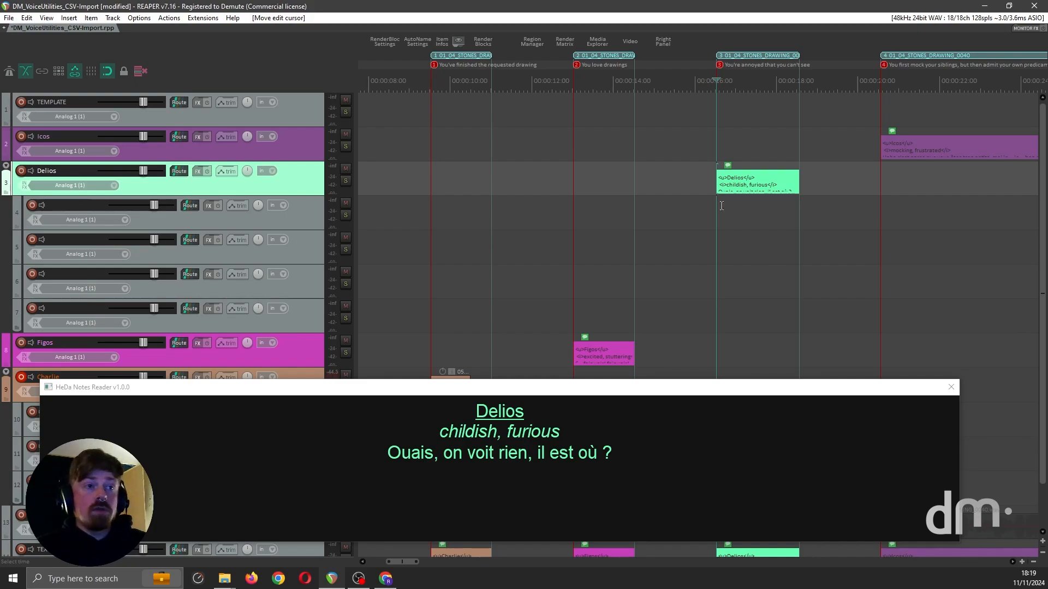
scroll(722, 206, "down", 5)
scroll(601, 222, "down", 1)
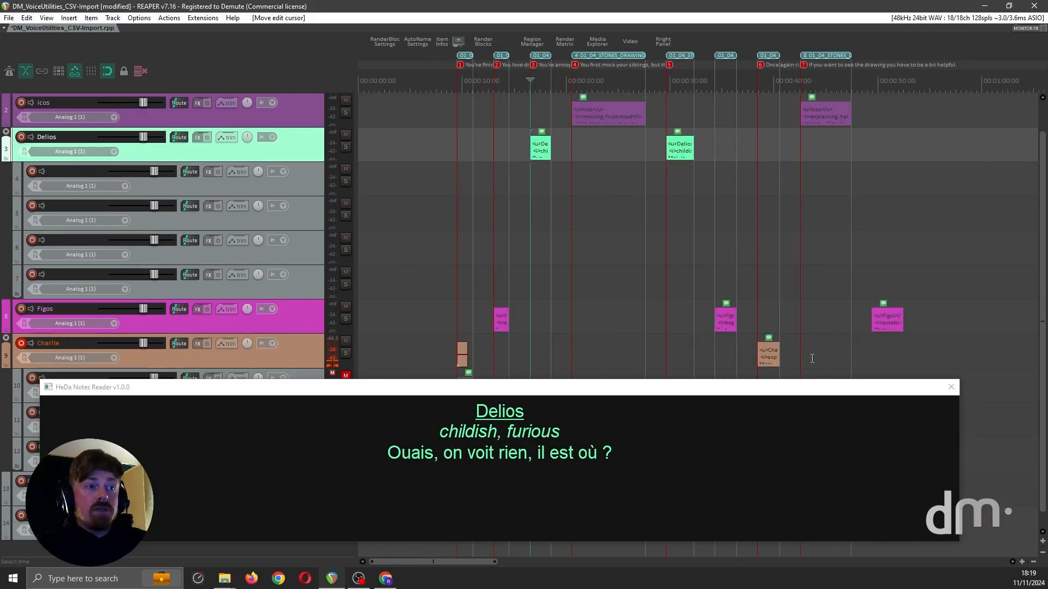
left_click(949, 387)
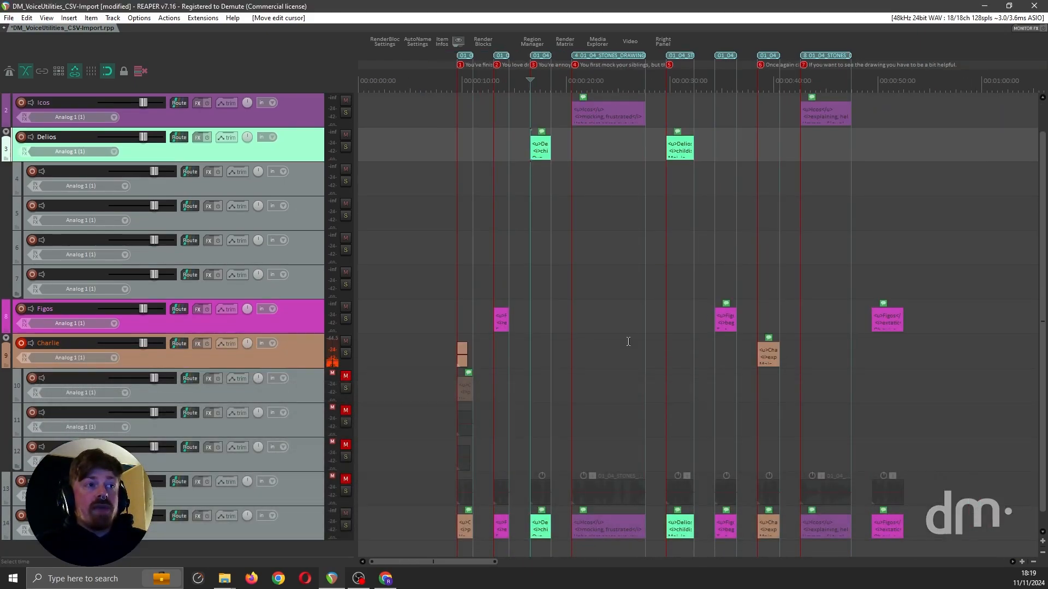
scroll(592, 289, "up", 5)
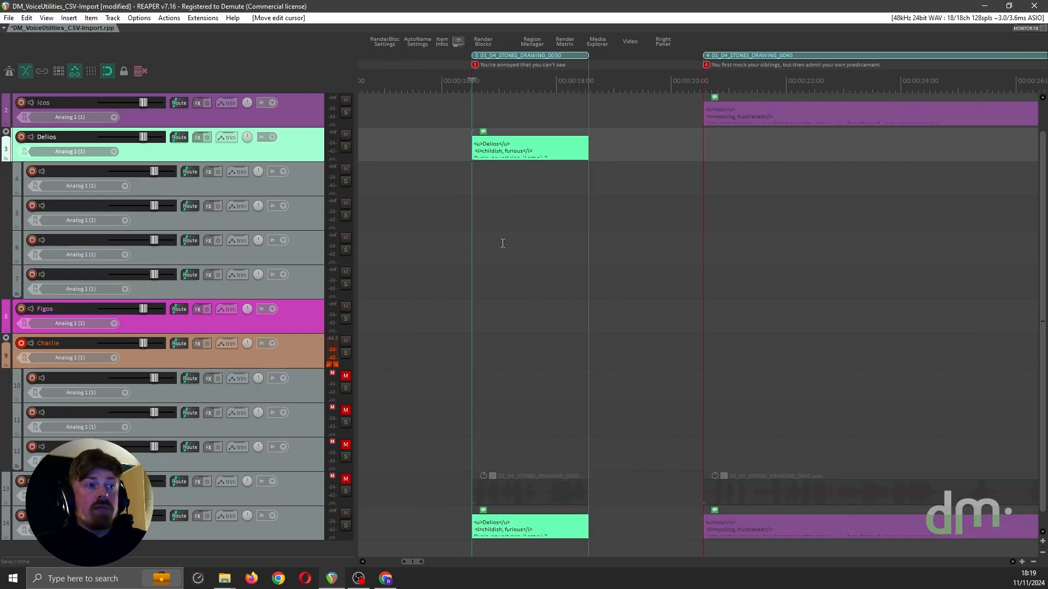
scroll(503, 234, "down", 1)
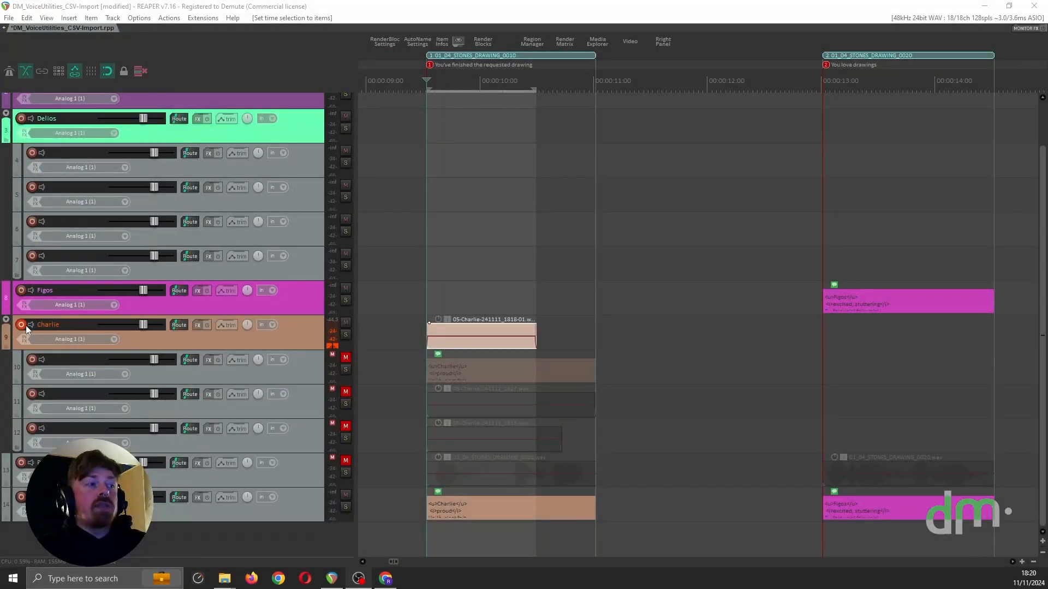
Step: Disarm recording on the Charlie track and select the track with the edit cursor at its first line
left_click(22, 324)
left_click(21, 325)
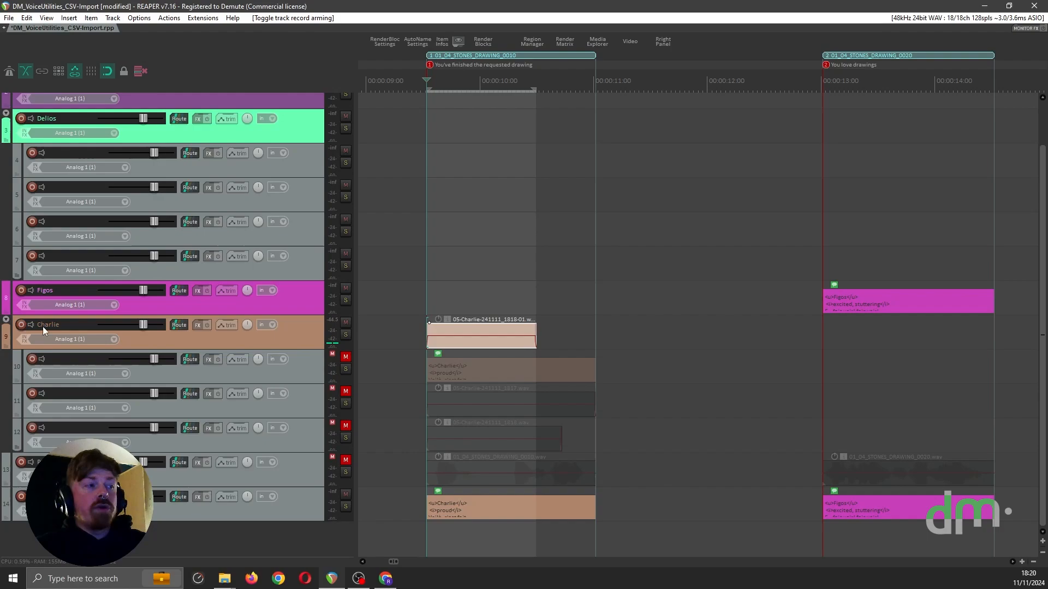
left_click(409, 331)
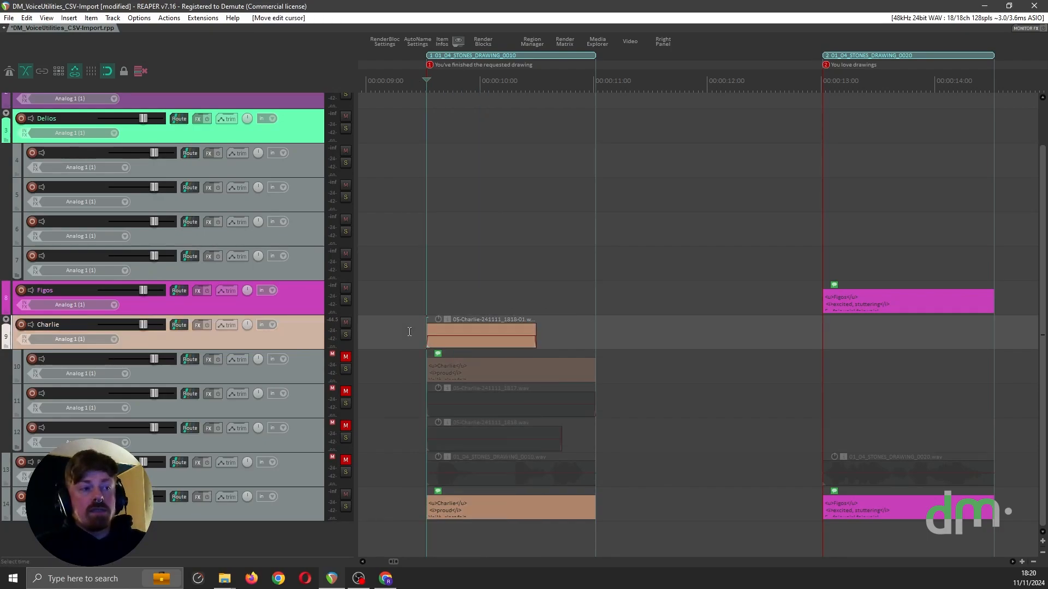
scroll(511, 335, "down", 4)
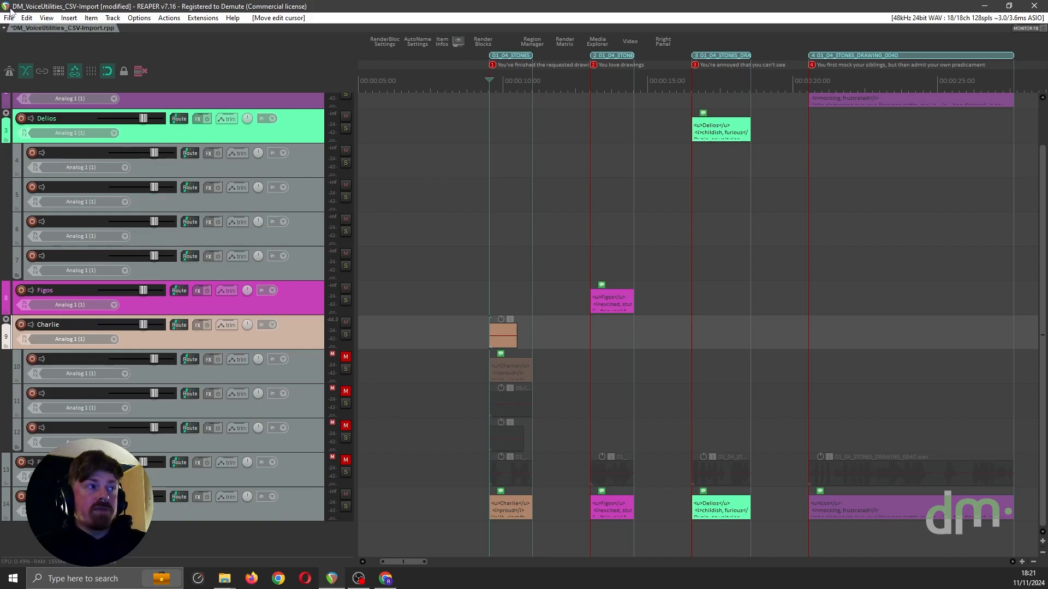
Step: Open the render settings from the Region Render Matrix, set the file name to $region and check the resulting output file name
left_click(8, 18)
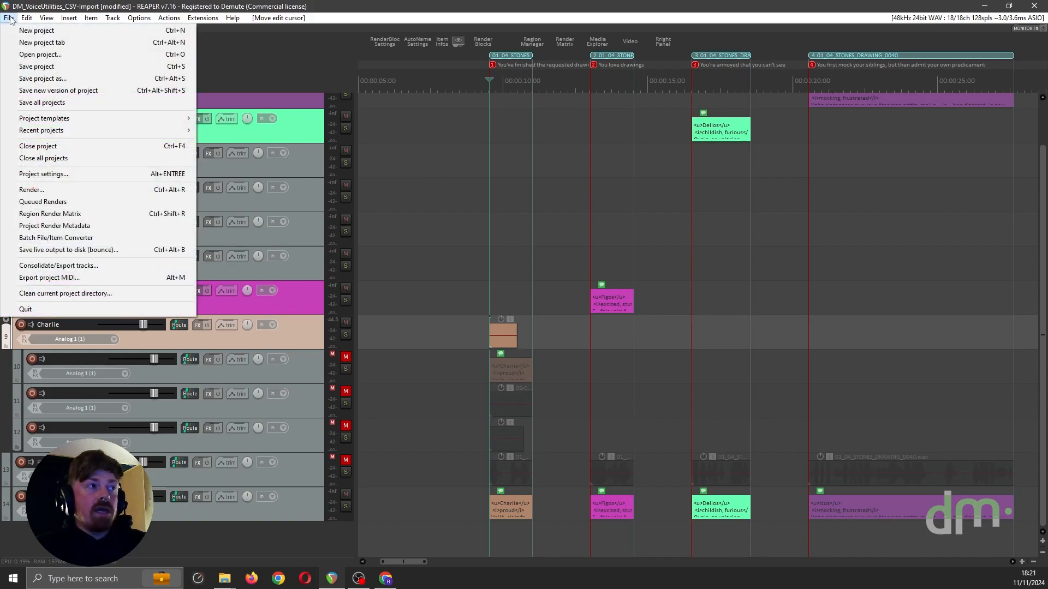
left_click(96, 216)
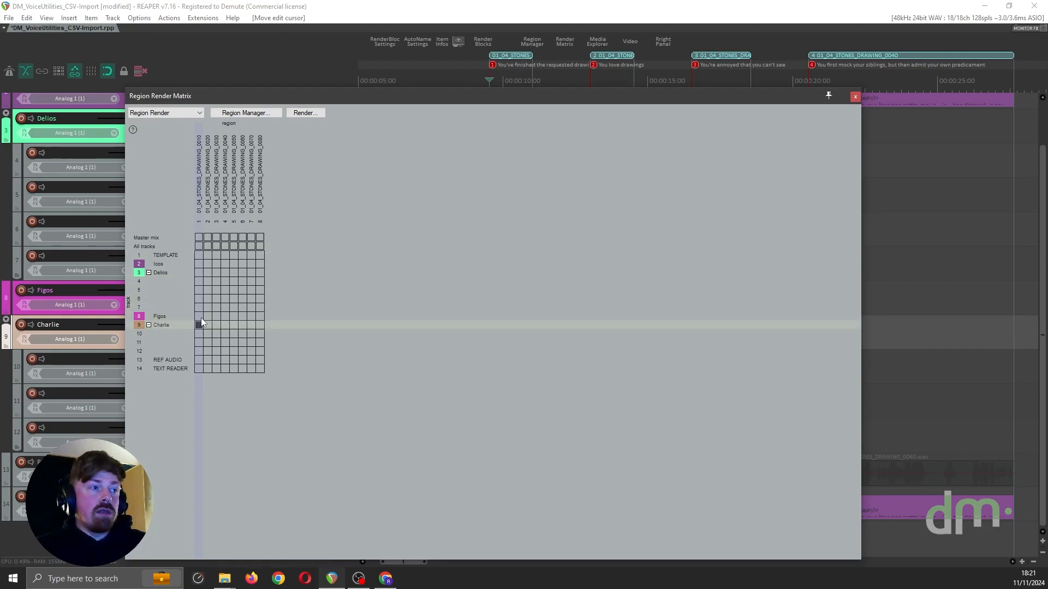
left_click(307, 112)
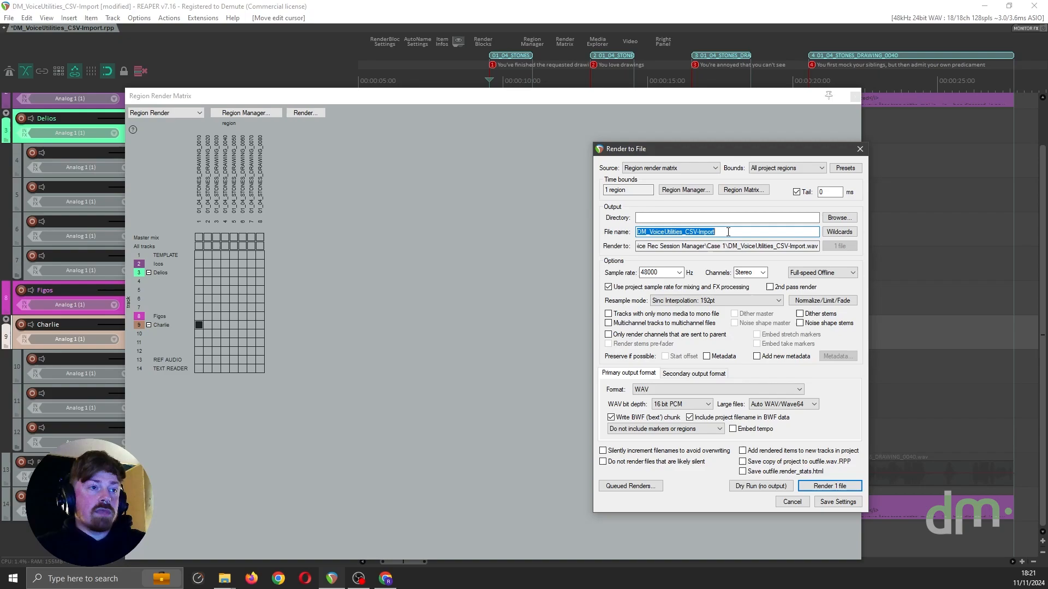
type("$")
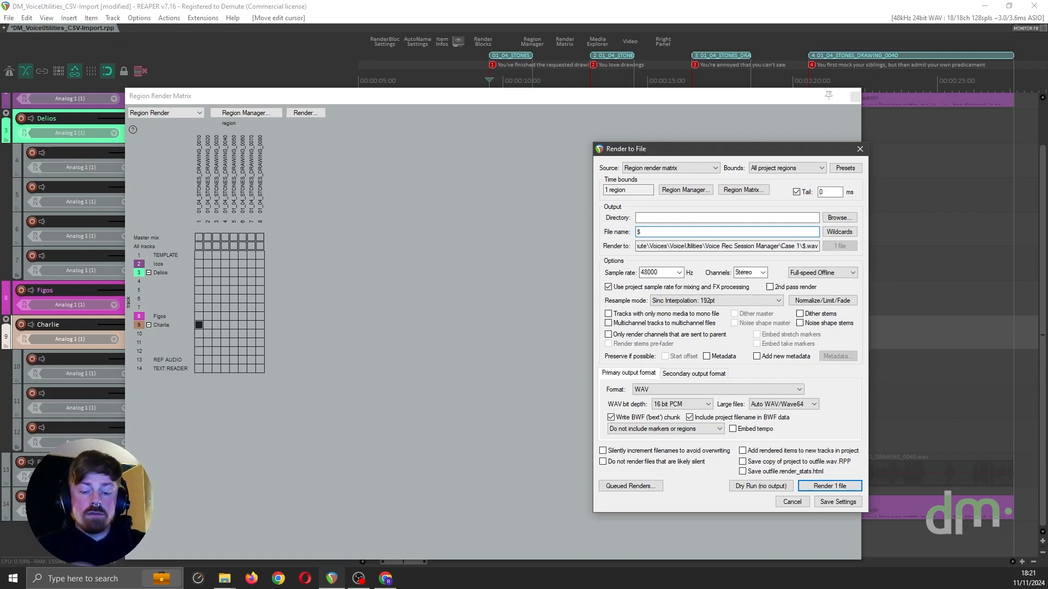
type("region")
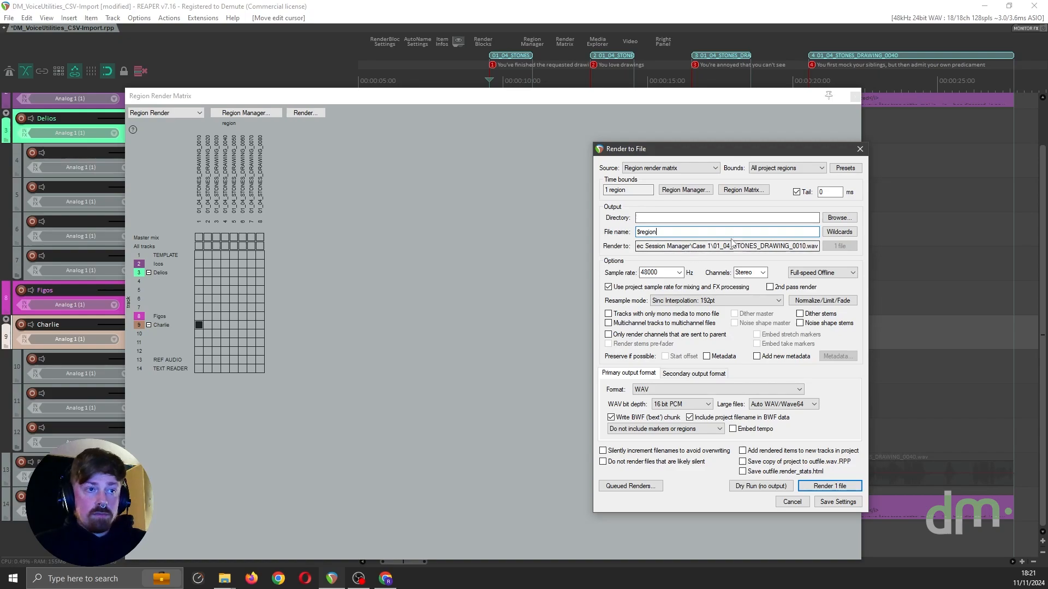
left_click_drag(716, 245, 807, 245)
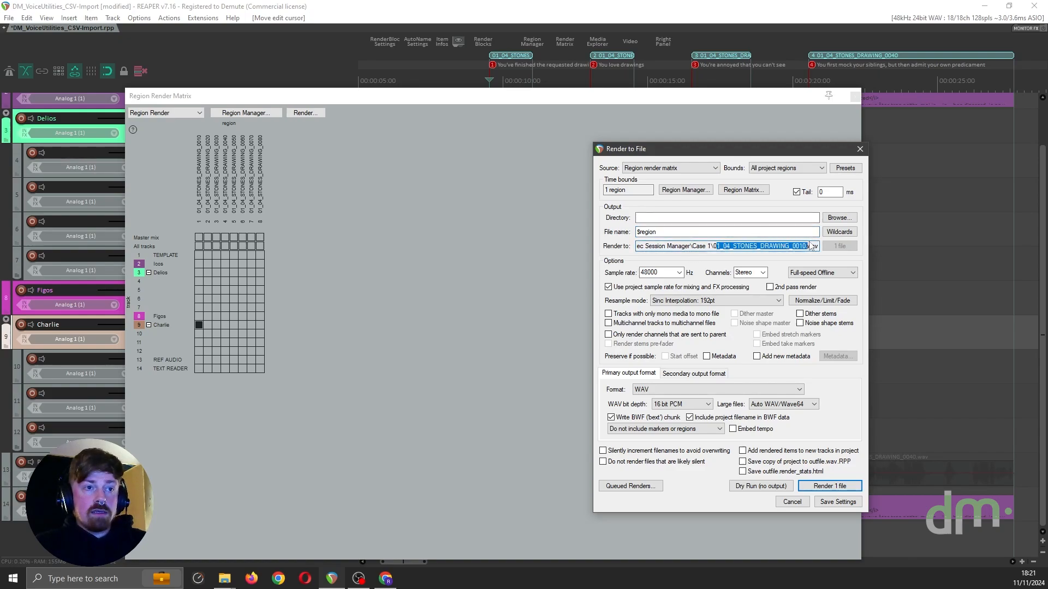
left_click(715, 247)
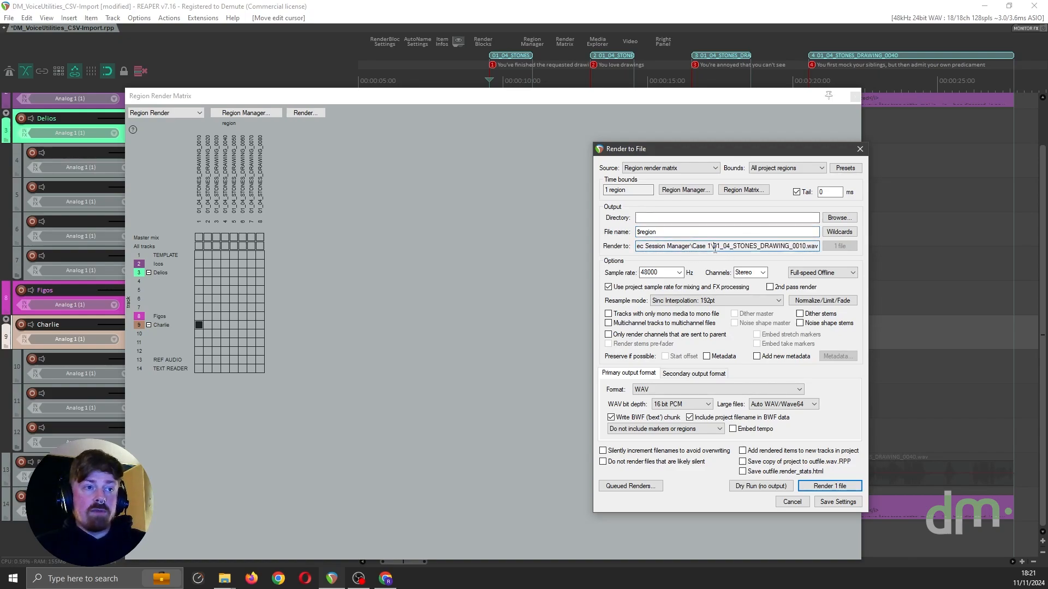
left_click(806, 247, "shift")
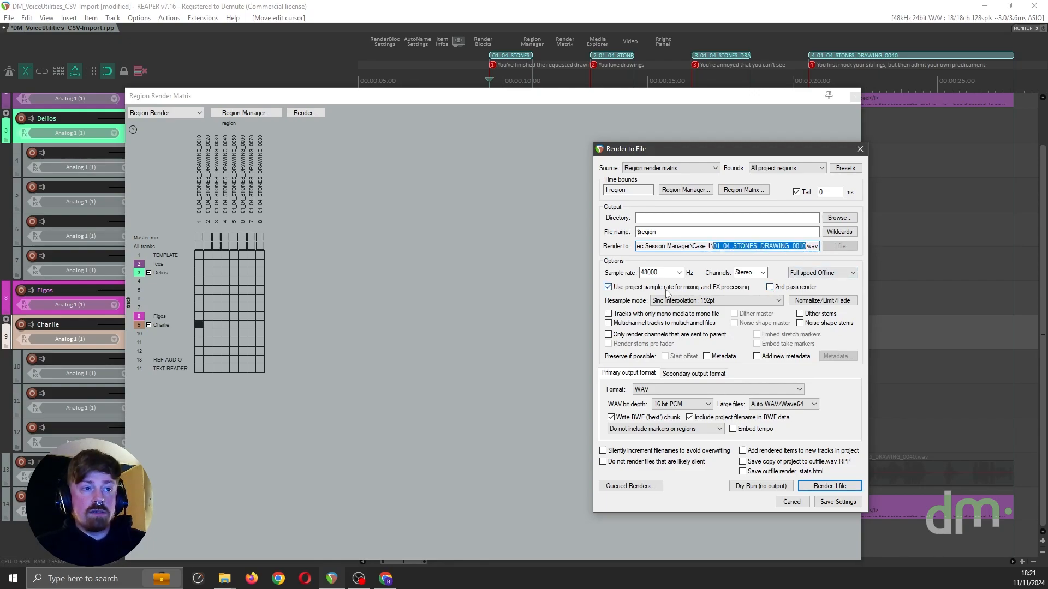
Step: Set the render channels to Mono, then close the render settings and the Region Render Matrix without rendering
left_click(746, 272)
left_click(763, 272)
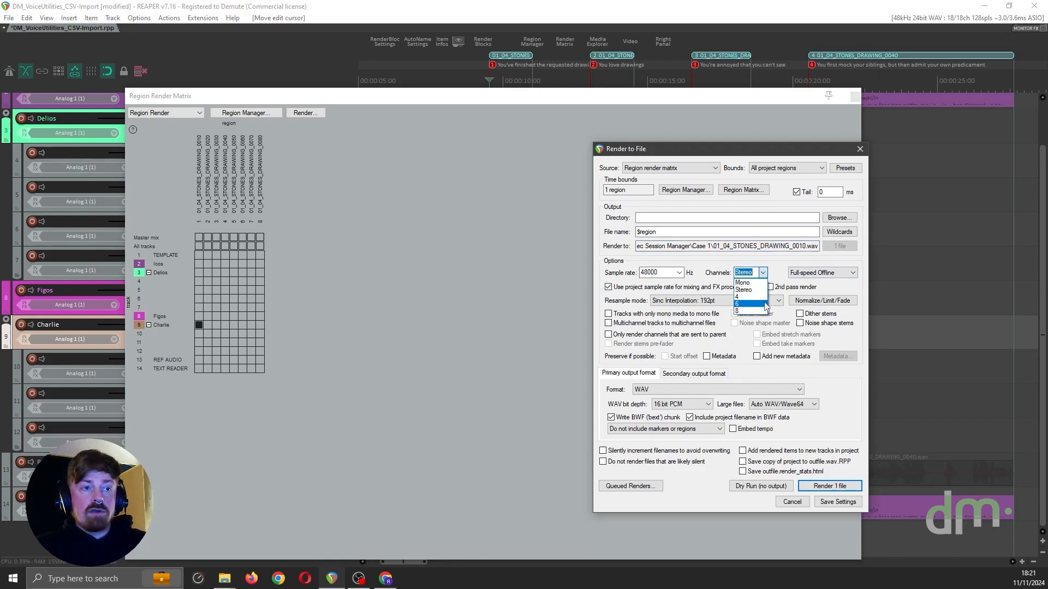
left_click(749, 283)
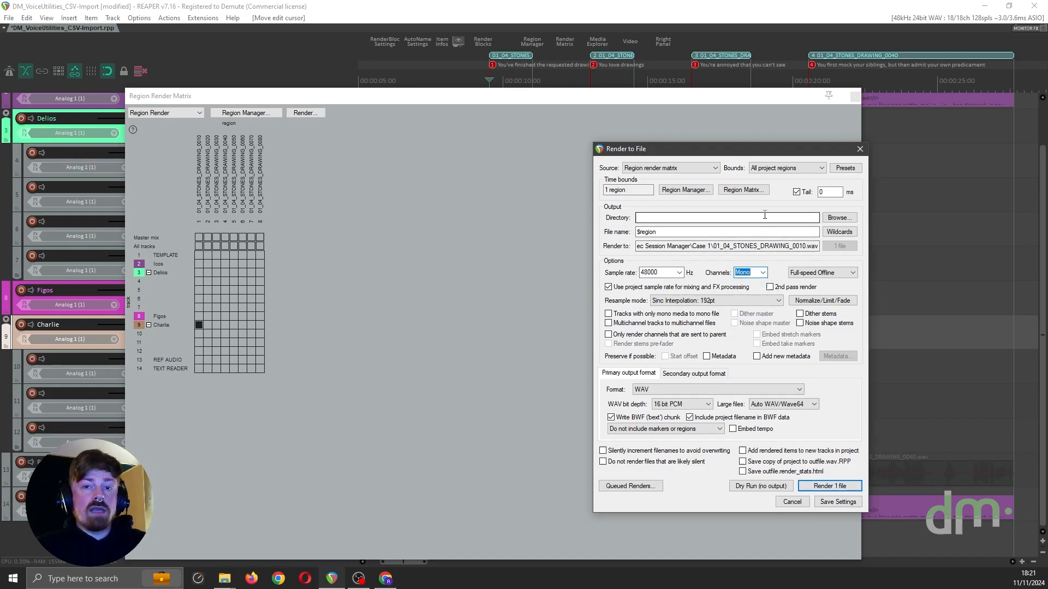
left_click(860, 148)
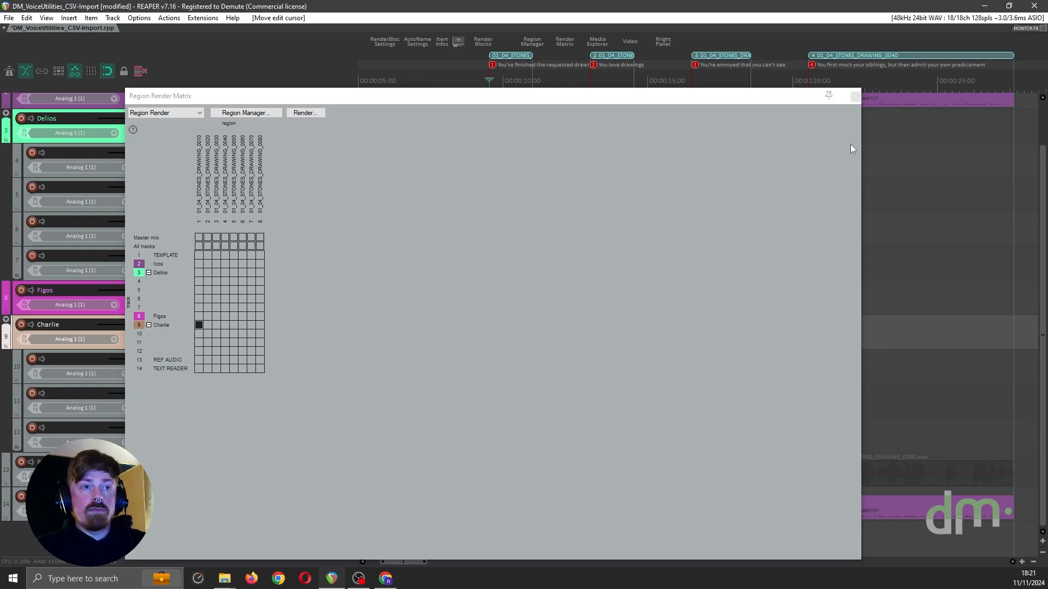
left_click(854, 96)
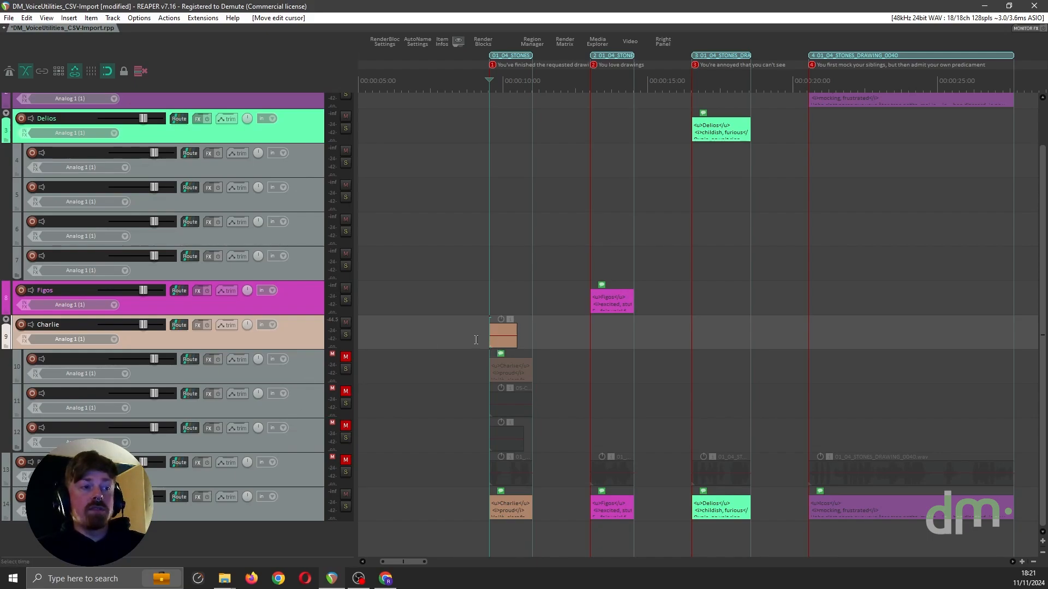
left_click(476, 340)
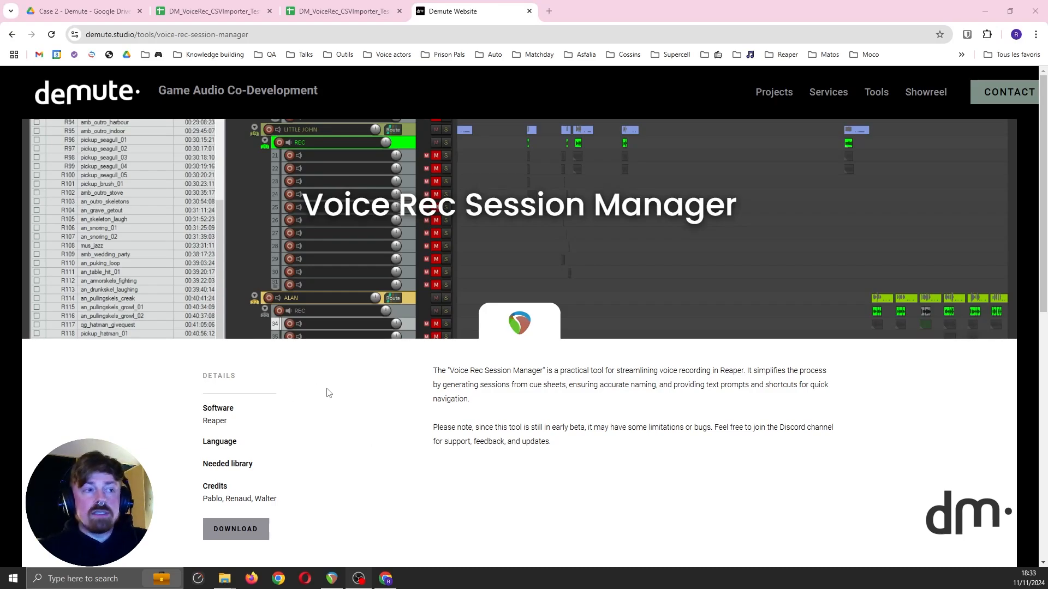
Step: Examine the animation file name of the first line in the Case 2 spreadsheet in the browser, and minimize the browser
left_click(344, 12)
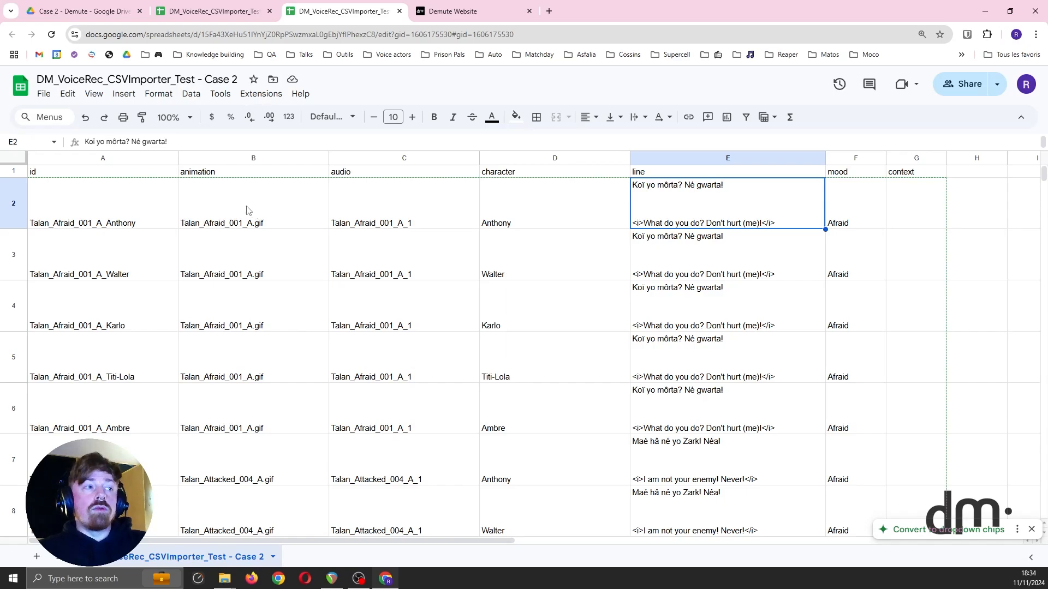
left_click(229, 212)
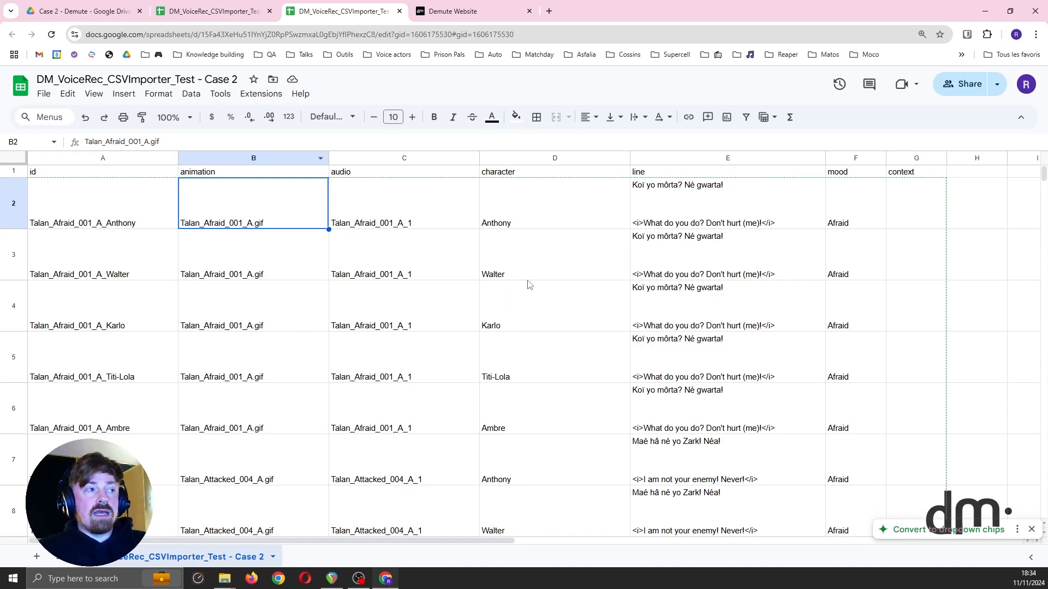
left_click(990, 10)
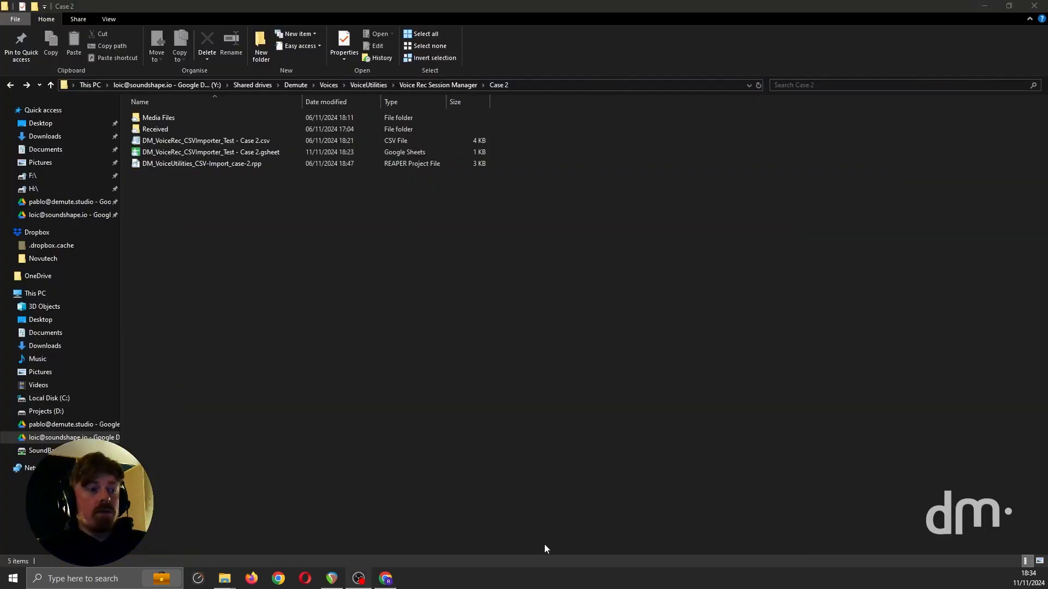
Step: Switch to REAPER's Case 2 project, run the DM_VoiceRec_CSVImporter.py script, close the action list and bring the importer window forward
left_click(332, 578)
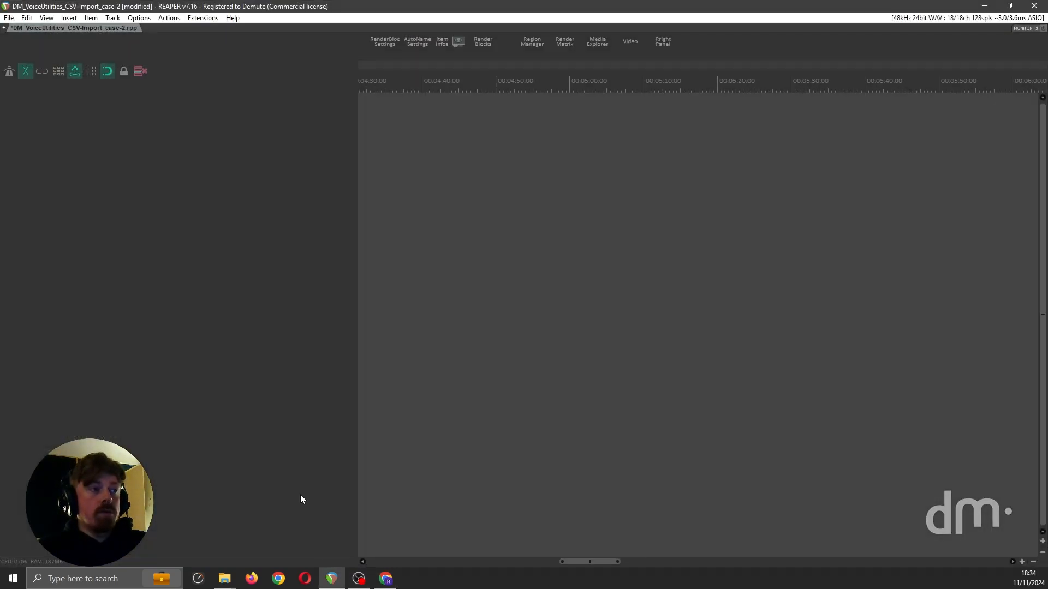
left_click(168, 18)
left_click(184, 30)
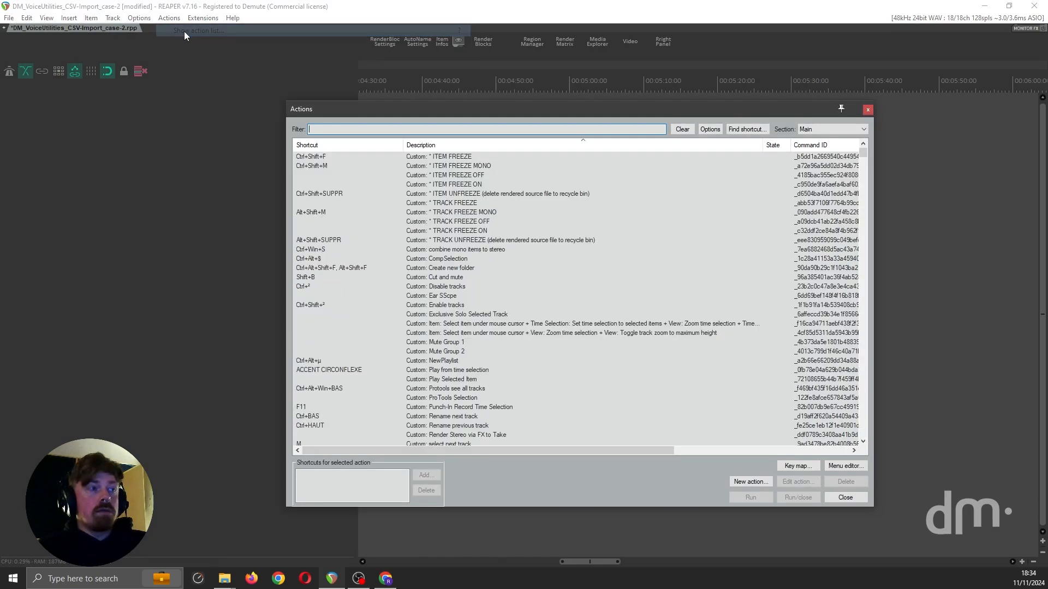
type("csv")
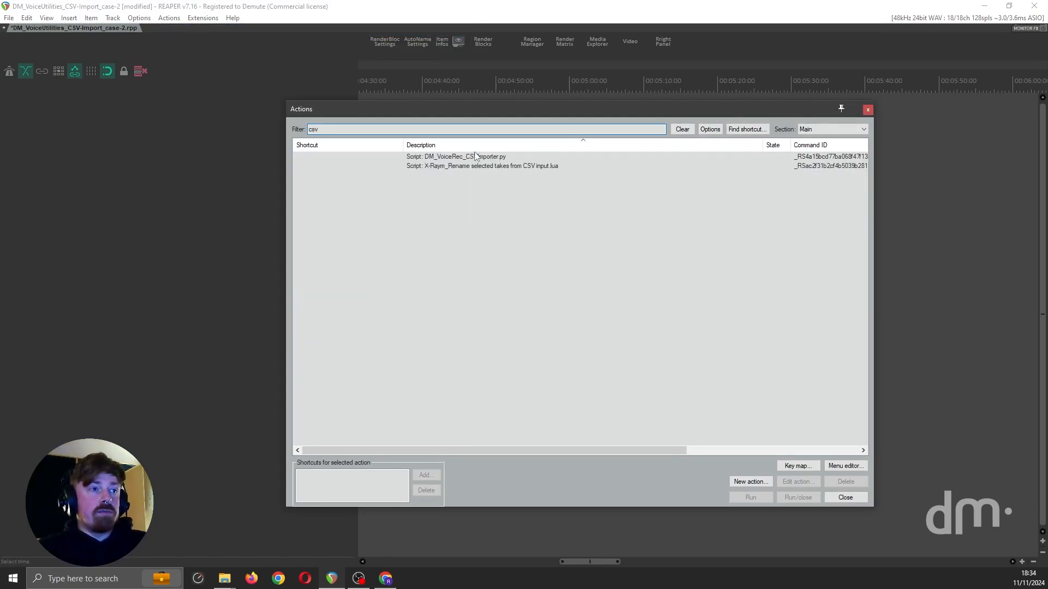
double_click(473, 158)
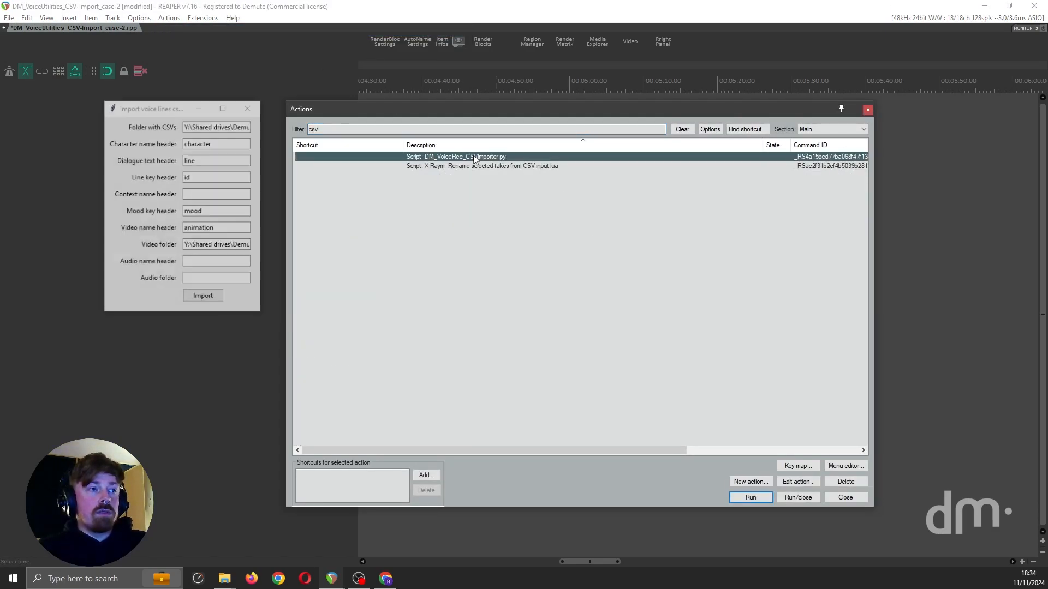
left_click(867, 110)
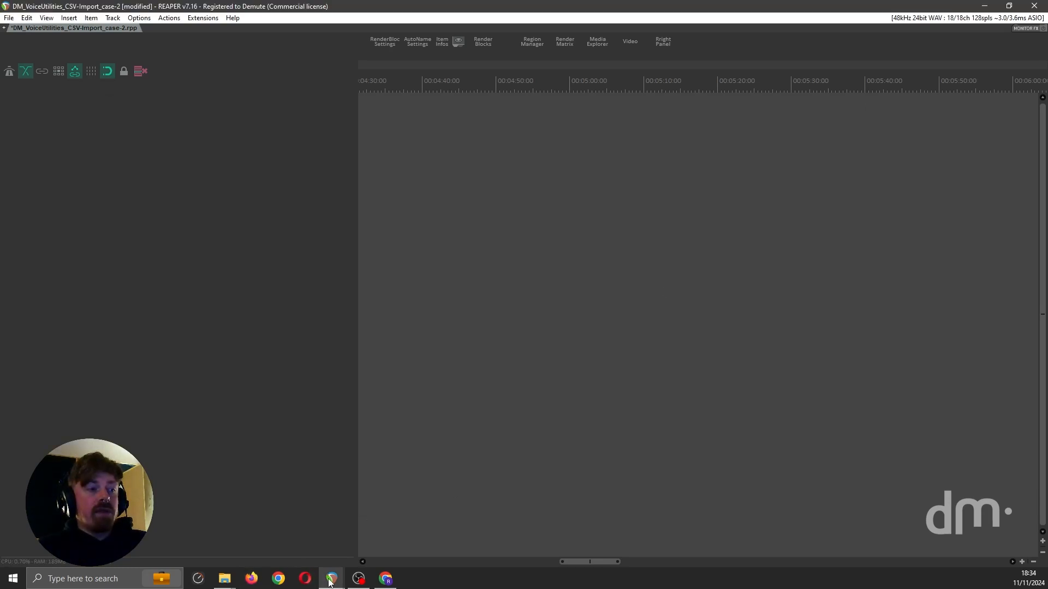
mouse_move(331, 578)
left_click(368, 565)
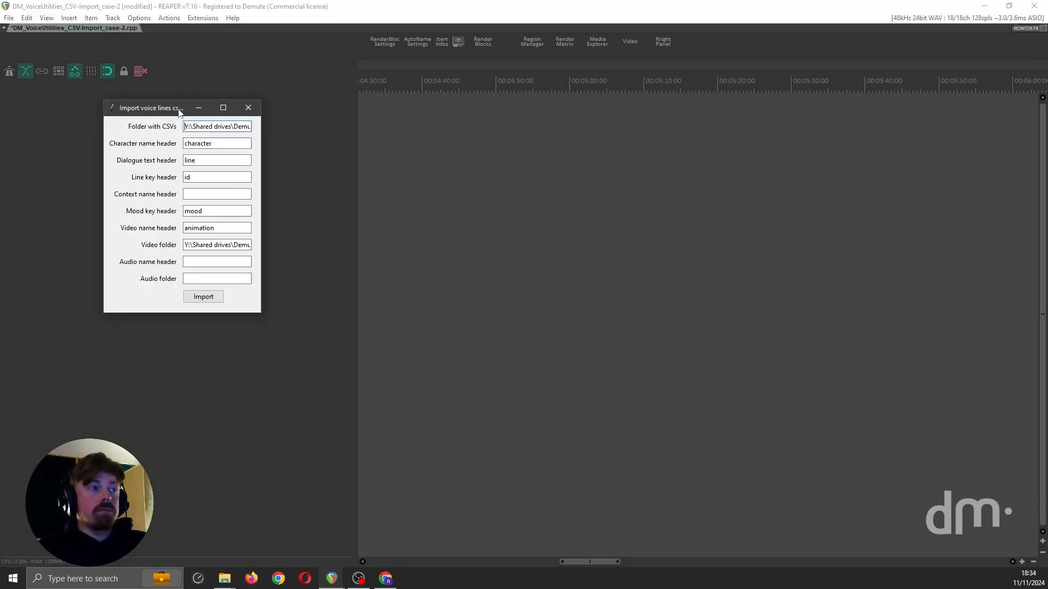
Step: Move the importer window over the arrange area and check the video folder path through to its end
left_click_drag(181, 108, 490, 177)
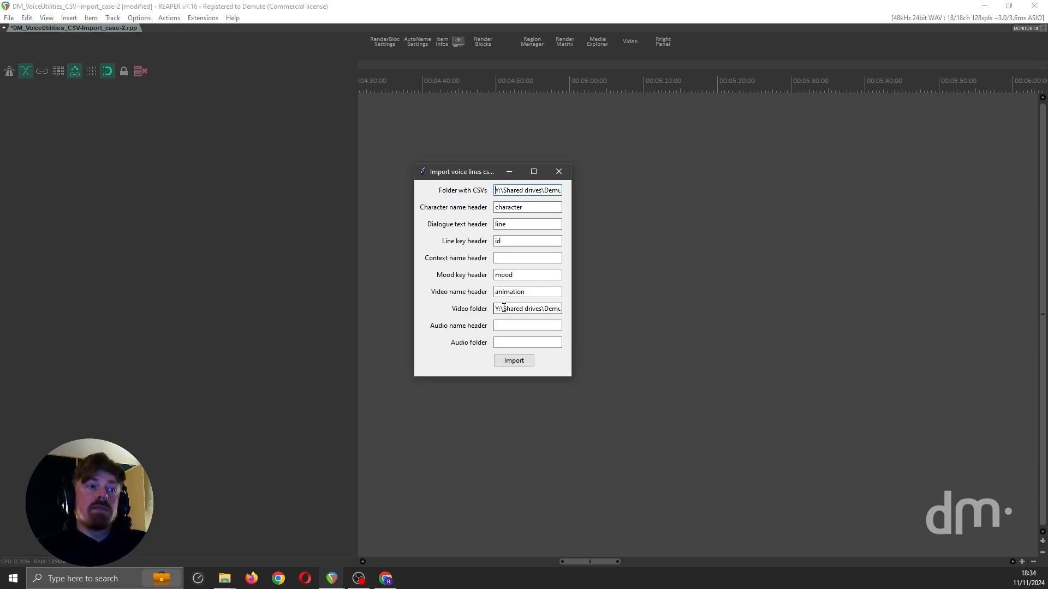
left_click_drag(547, 309, 615, 300)
left_click(545, 309)
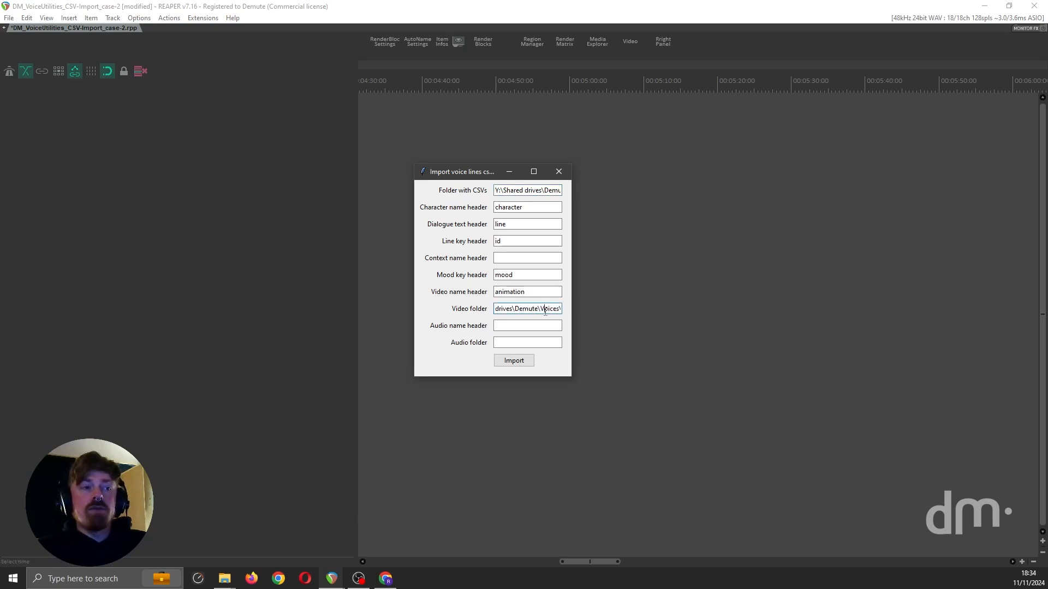
left_click_drag(551, 308, 637, 305)
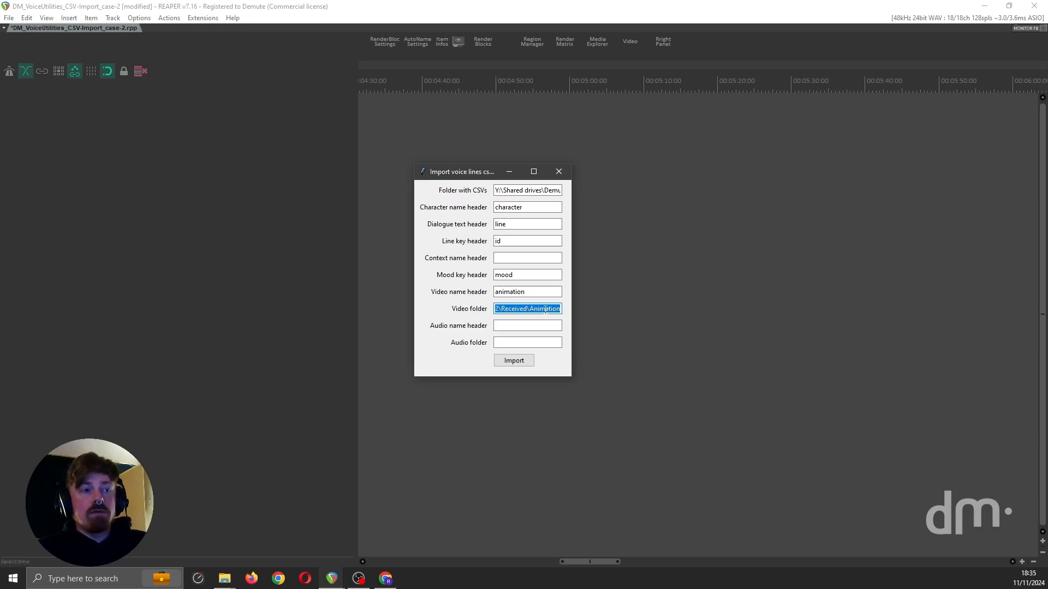
Step: Import the voice lines and videos with the audio name header and audio folder left empty, and close the console output
left_click(515, 326)
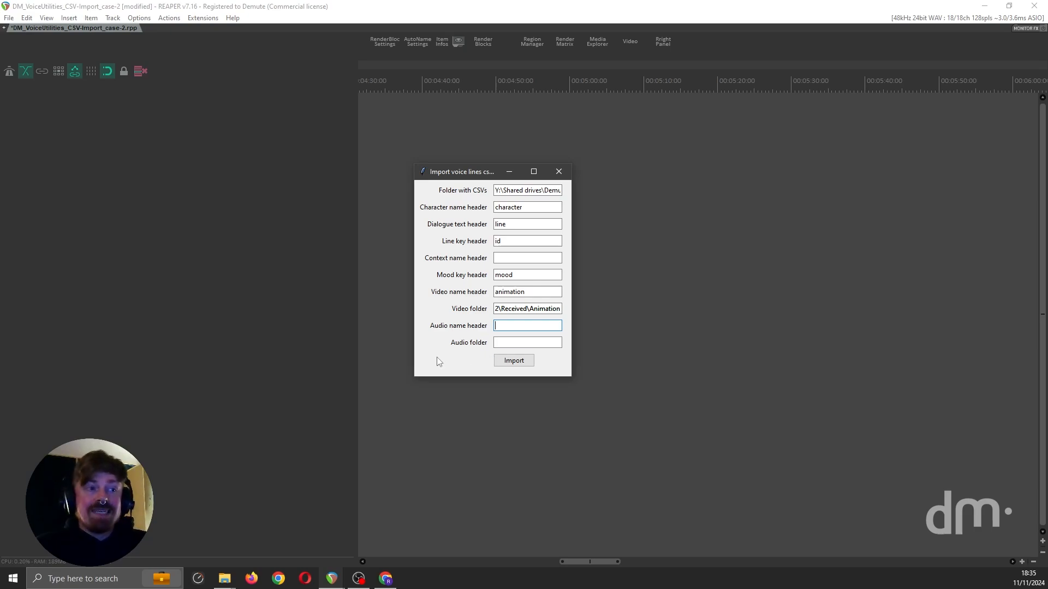
left_click(514, 361)
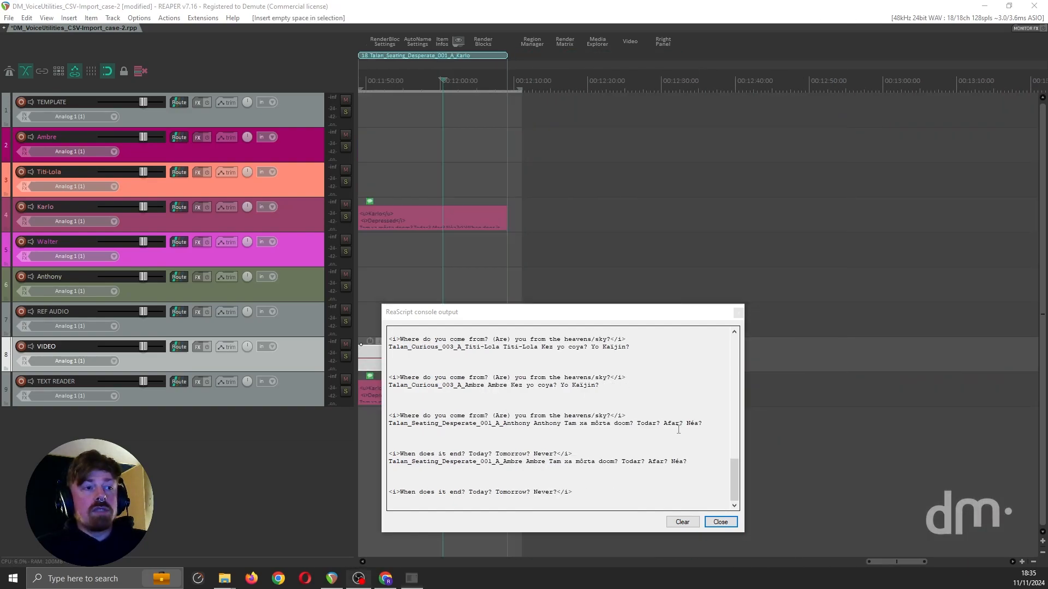
left_click(719, 522)
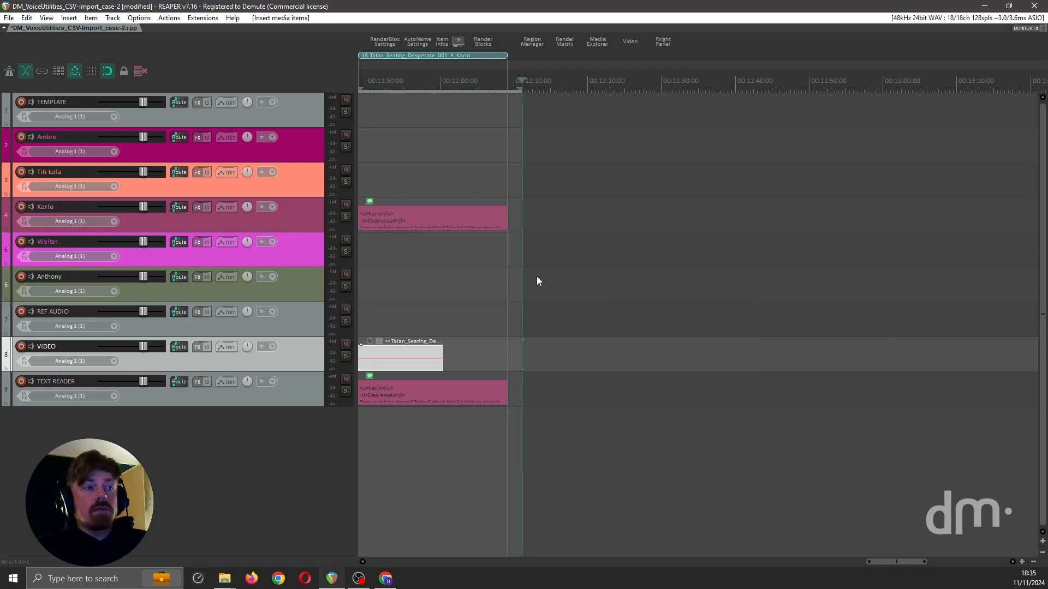
Step: Find and run the HeDa_Notes Reader_3rd.lua script to open a notes reader window, and close the action list
scroll(537, 280, "left", 15)
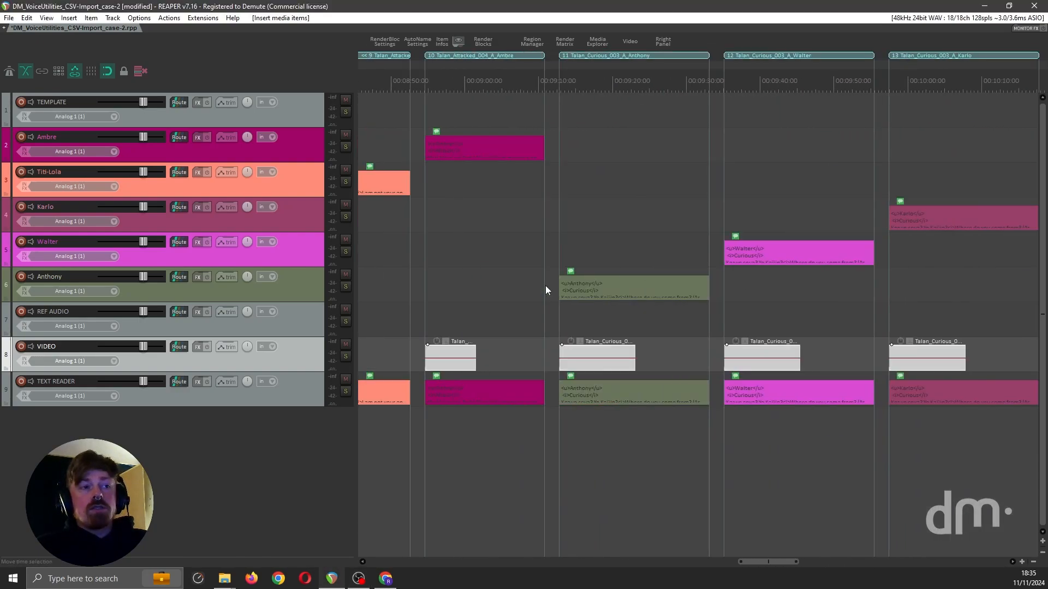
scroll(545, 286, "left", 5)
left_click(169, 17)
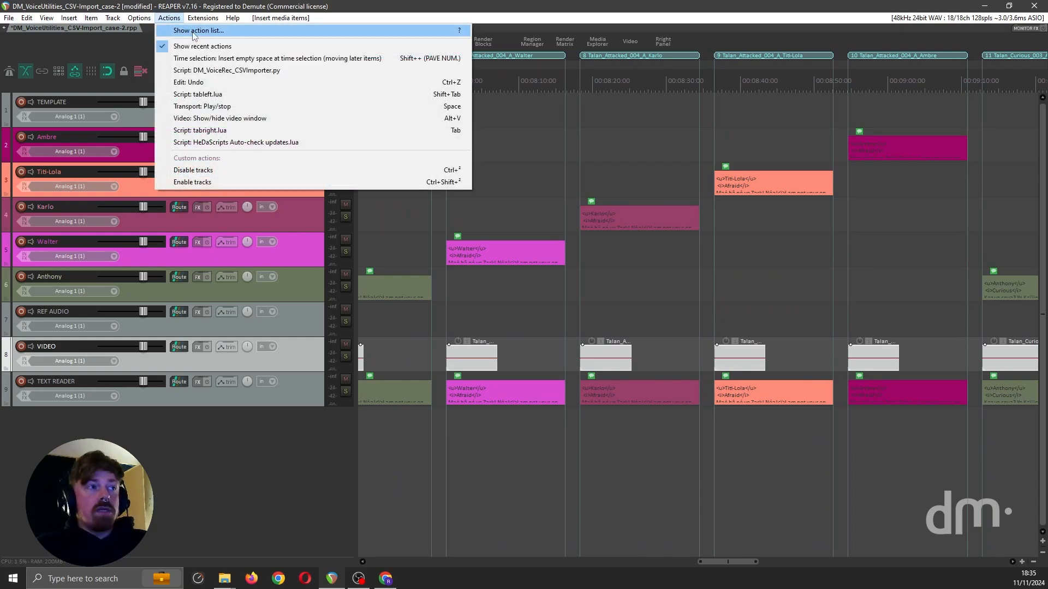
left_click(193, 30)
type("notes ")
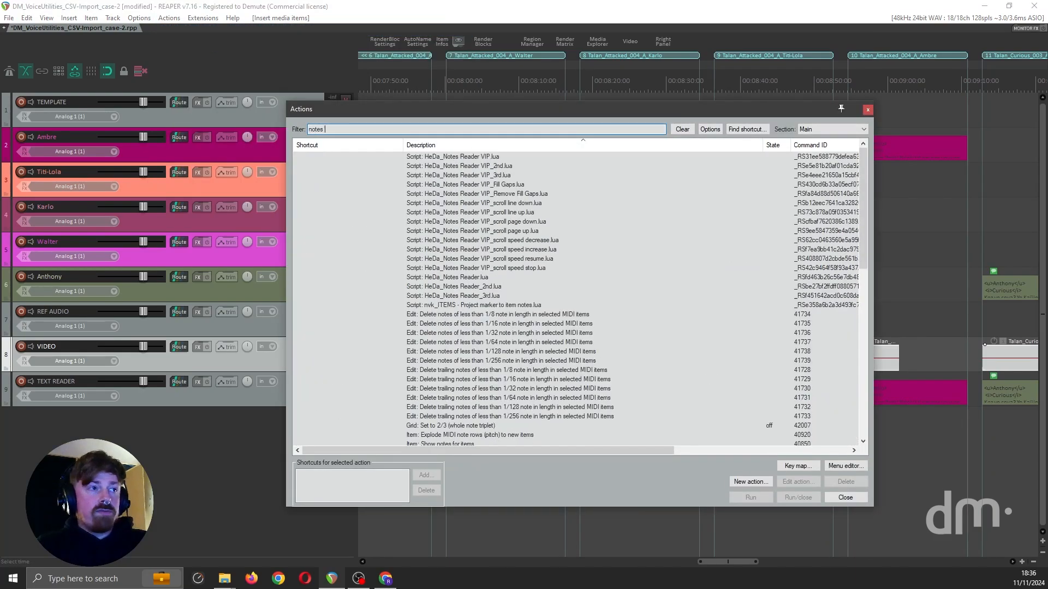
type("reade")
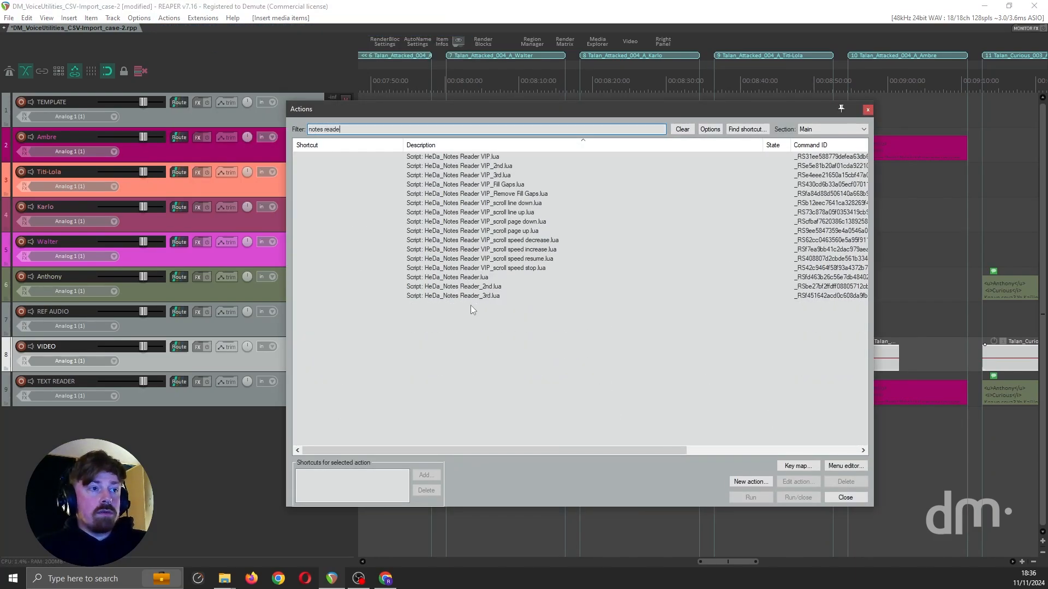
left_click(469, 297)
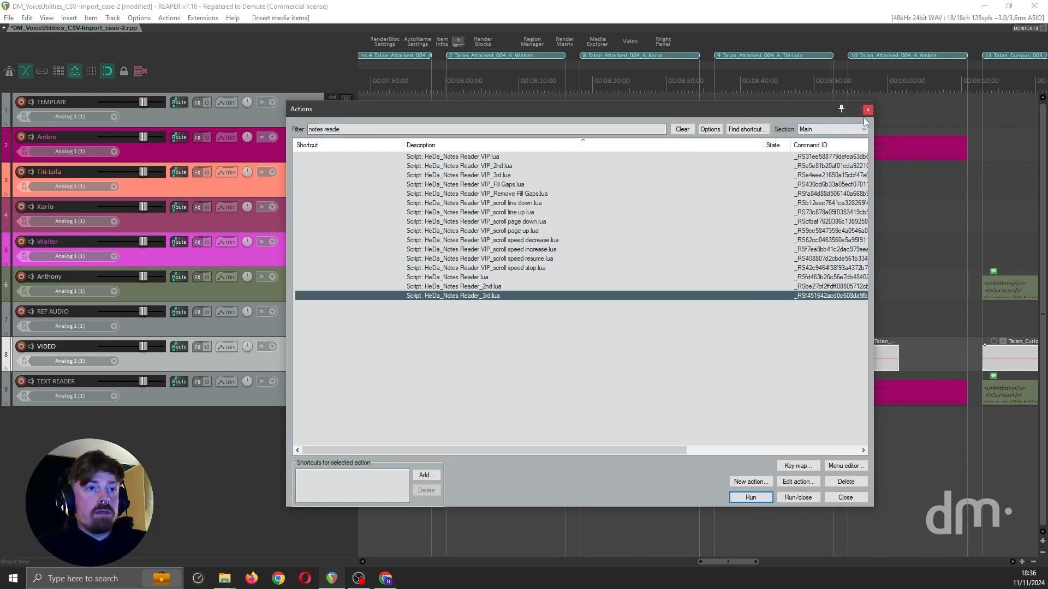
double_click(509, 297)
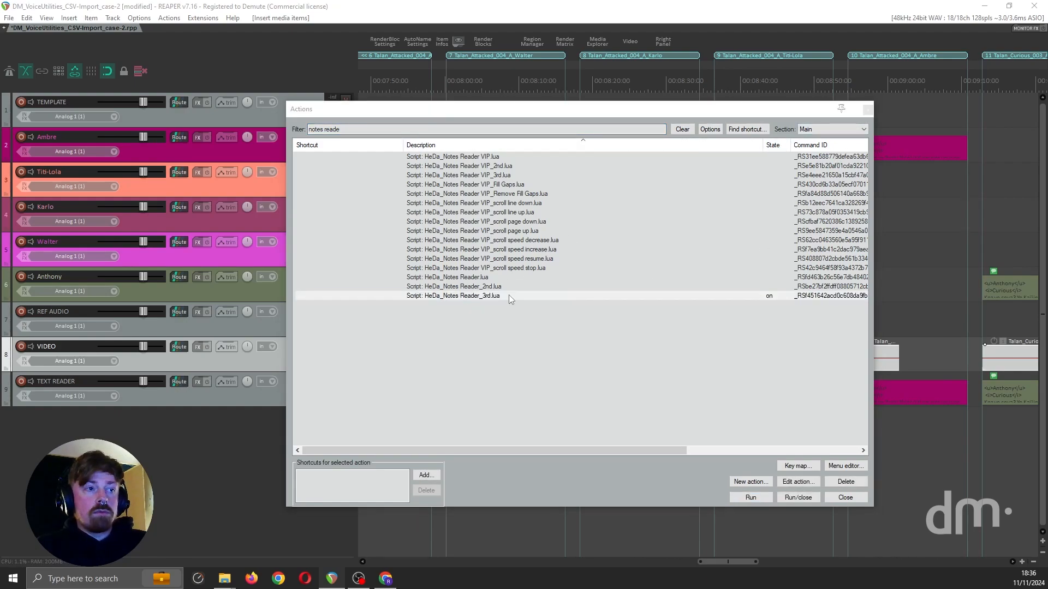
left_click(865, 110)
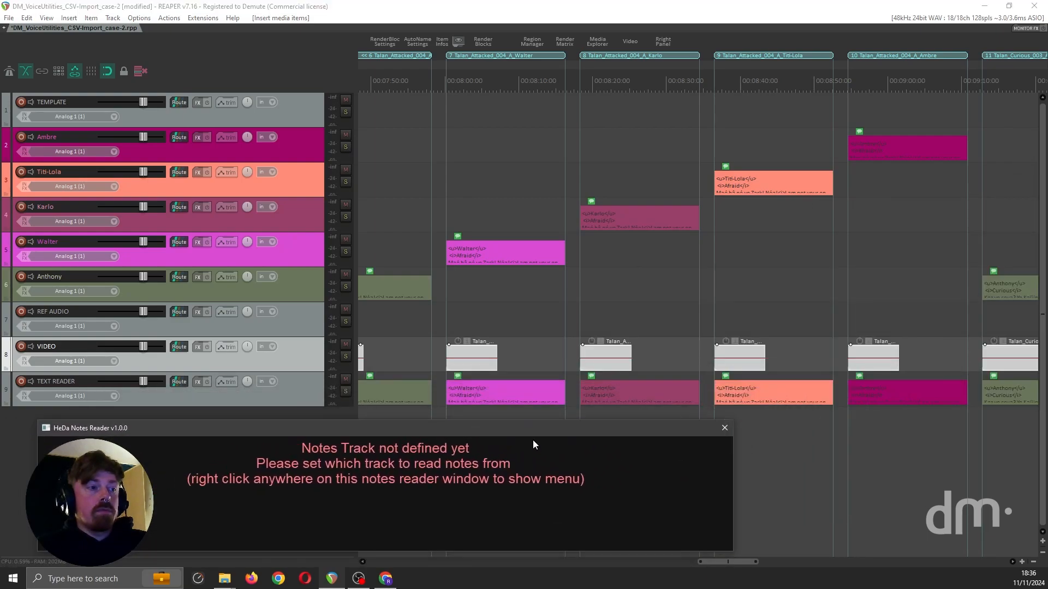
Step: Narrow the notes reader window and set it to read its notes from the TEXT READER track
left_click_drag(732, 463, 576, 463)
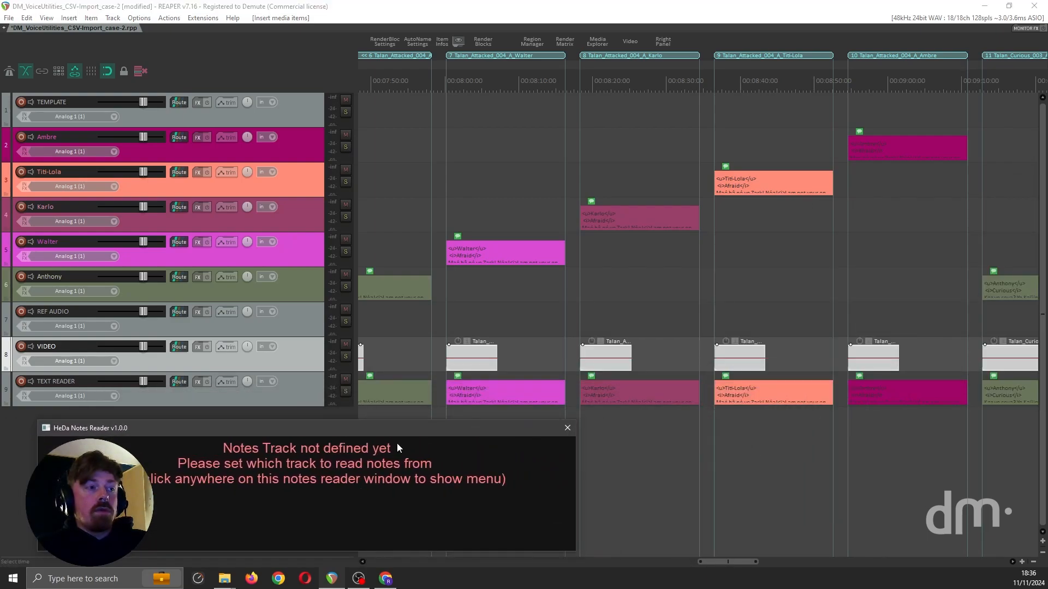
left_click(303, 388)
left_click(289, 452)
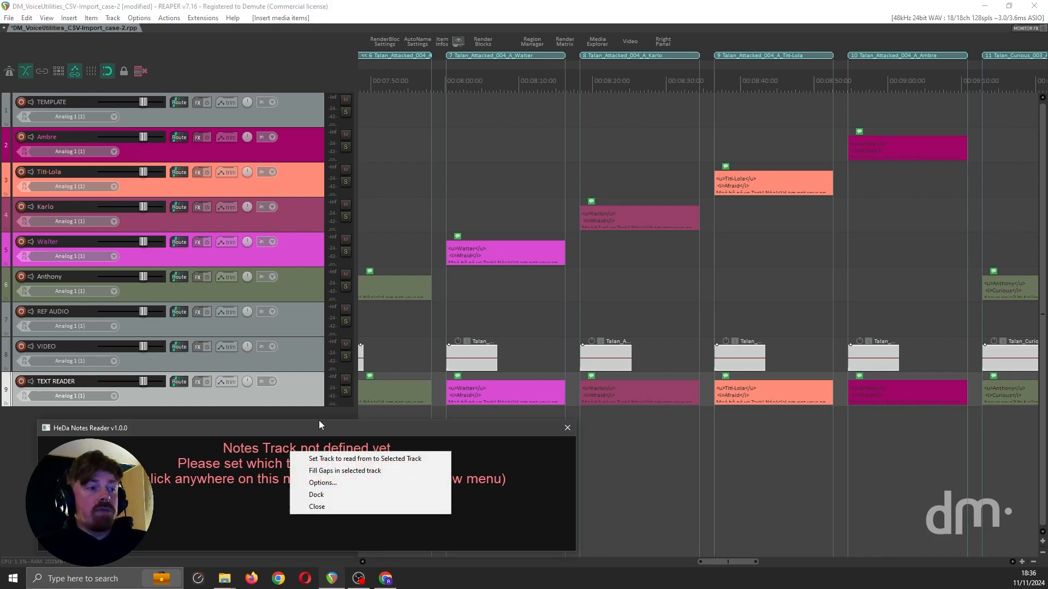
left_click(331, 458)
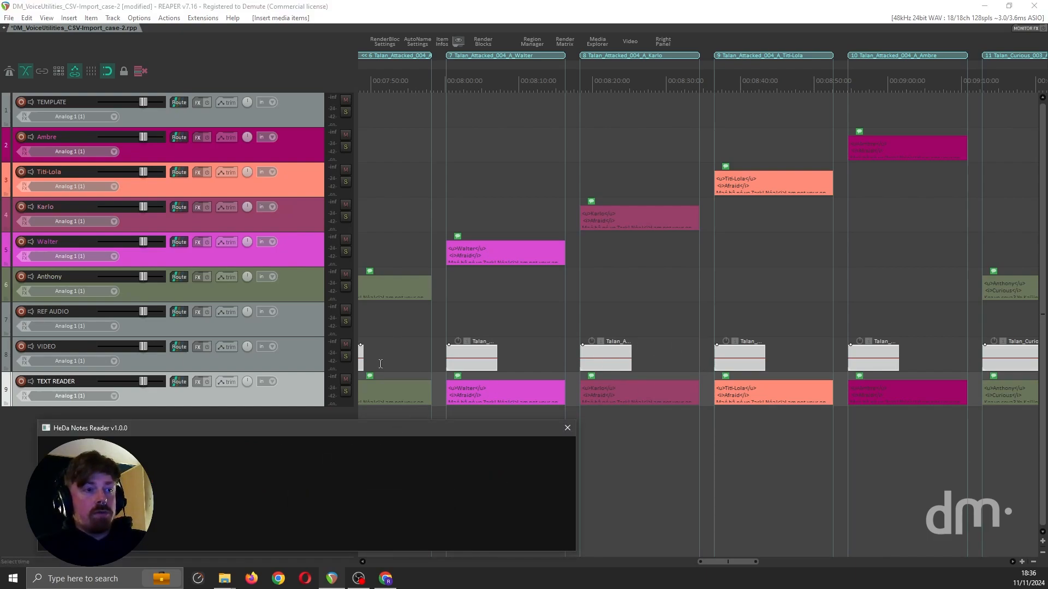
Step: Open the video window with the VIDEO track selected, and play from the start of the Talan_Attacked_004_A_Walter line
left_click(306, 356)
key("ctrl+shift+v")
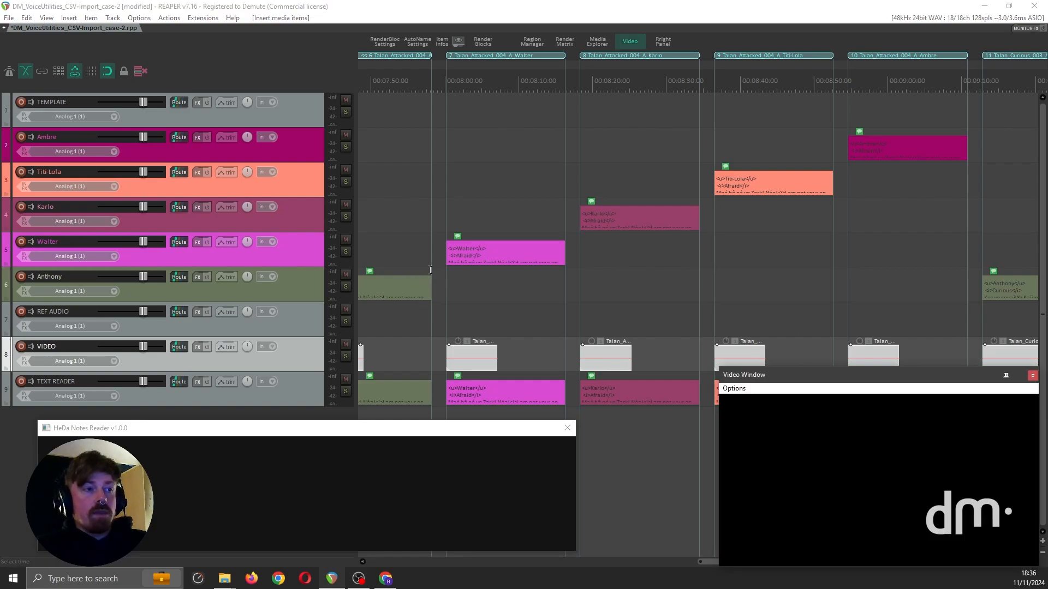
left_click(436, 249)
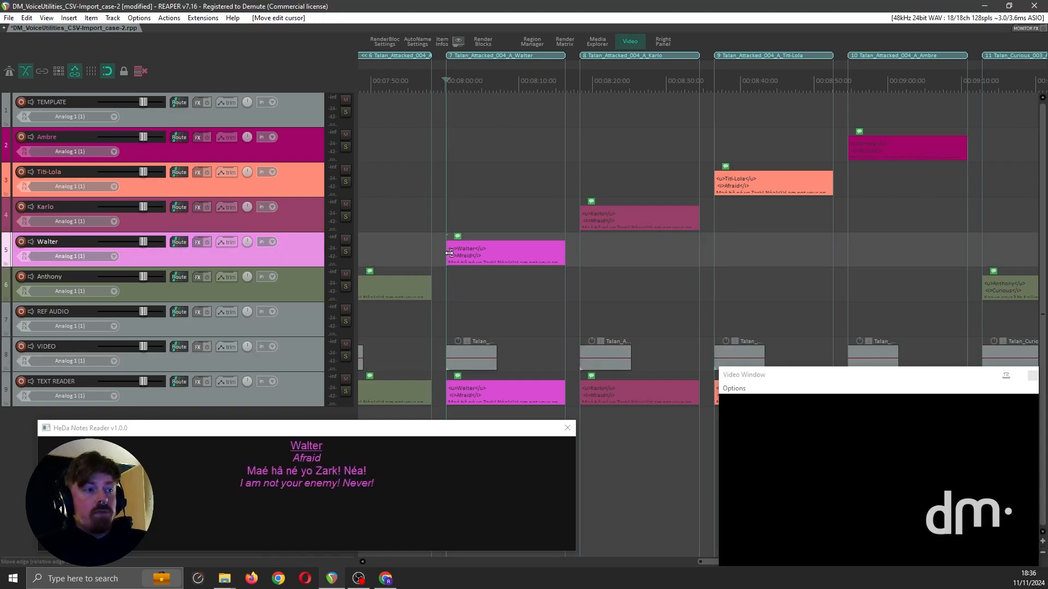
key("space")
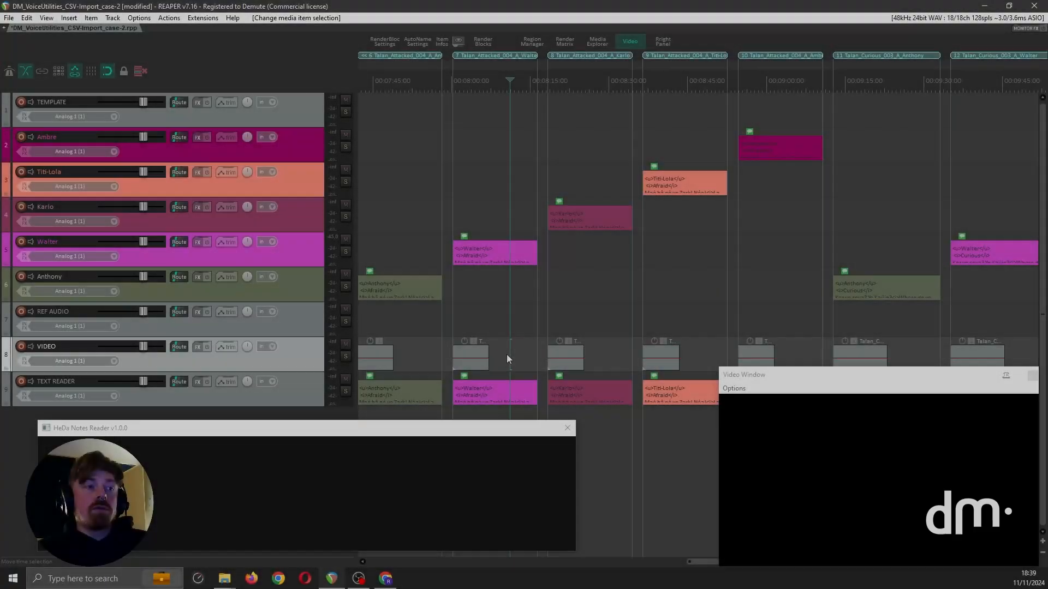
Step: Select the video item belonging to the Talan_Attacked_004_A_Walter region and set the time selection to its length
scroll(461, 295, "up", 2)
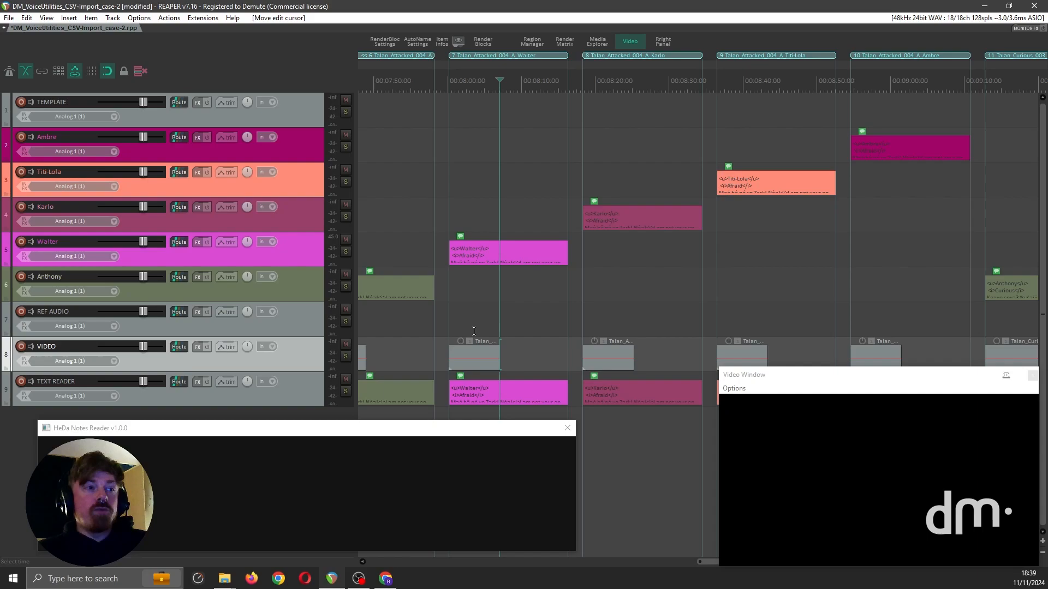
left_click(483, 359)
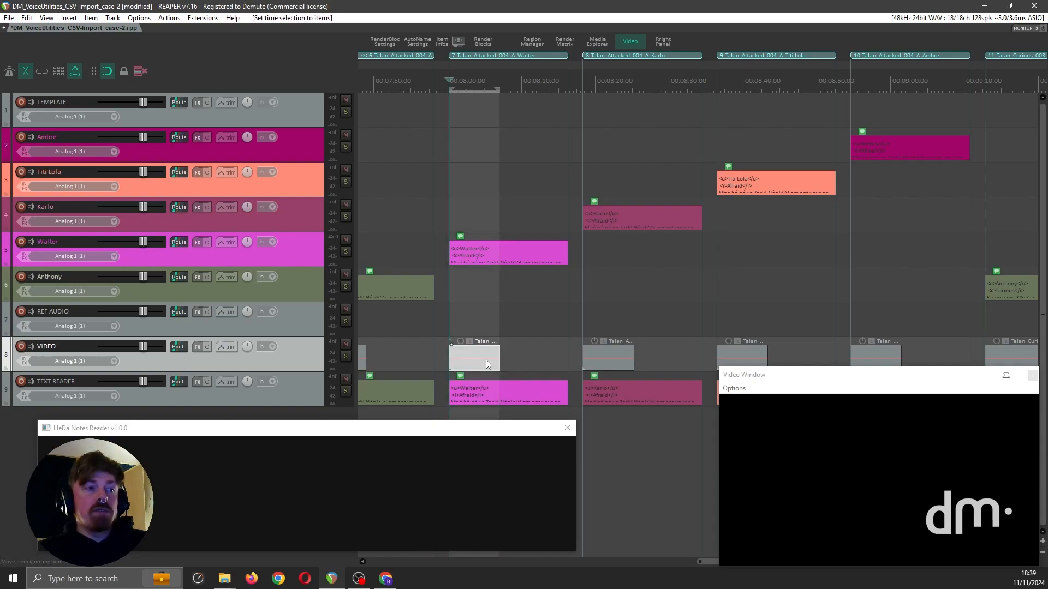
scroll(484, 359, "up", 3)
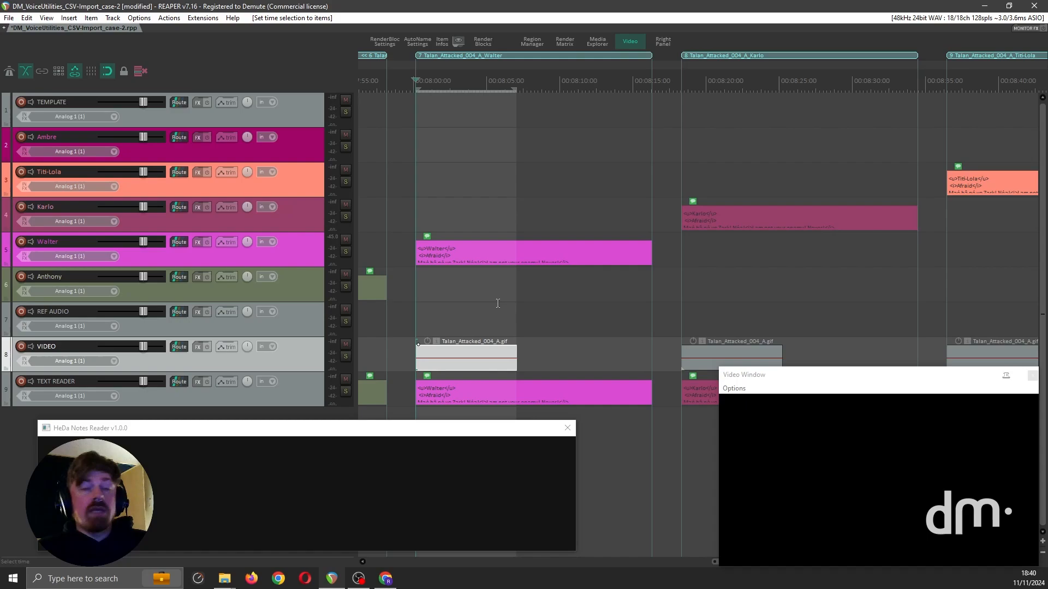
scroll(483, 304, "down", 5)
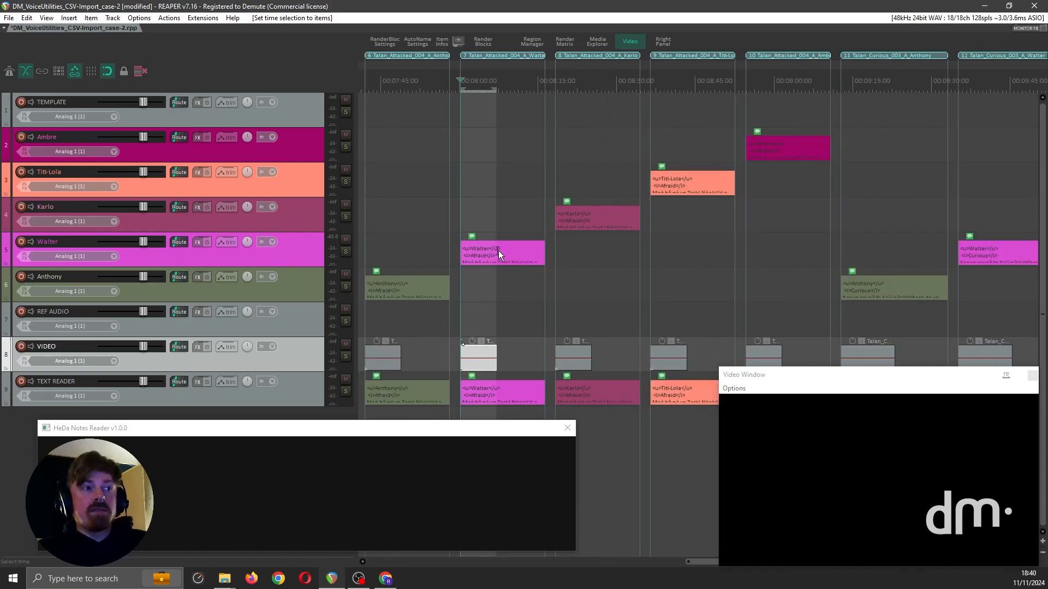
Step: Place the edit cursor at the start of the Talan_Attacked_004_A_Walter line on the Walter track and record two short takes
left_click(454, 245)
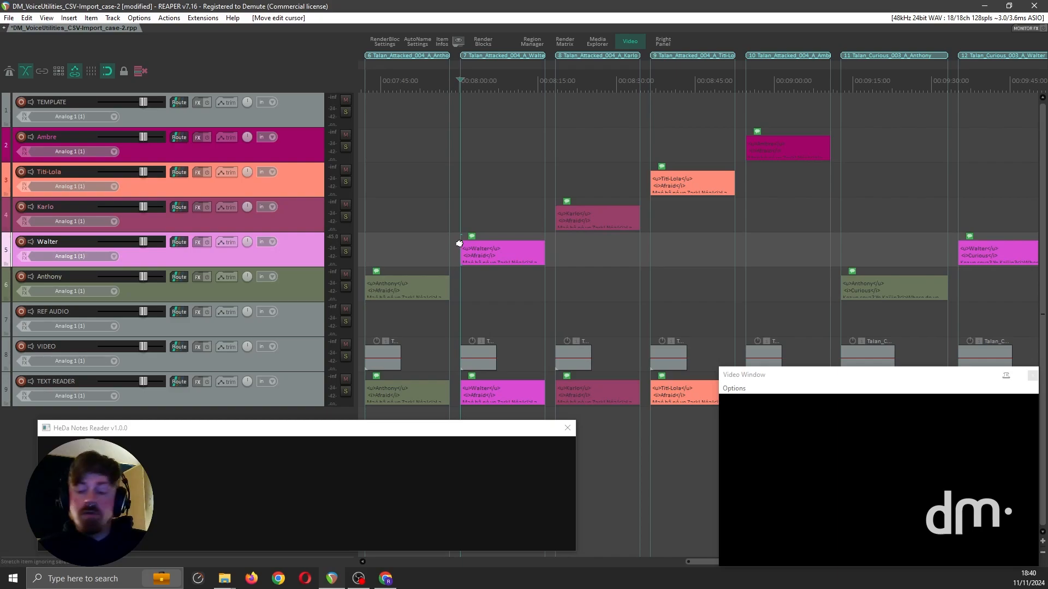
key("ctrl+r")
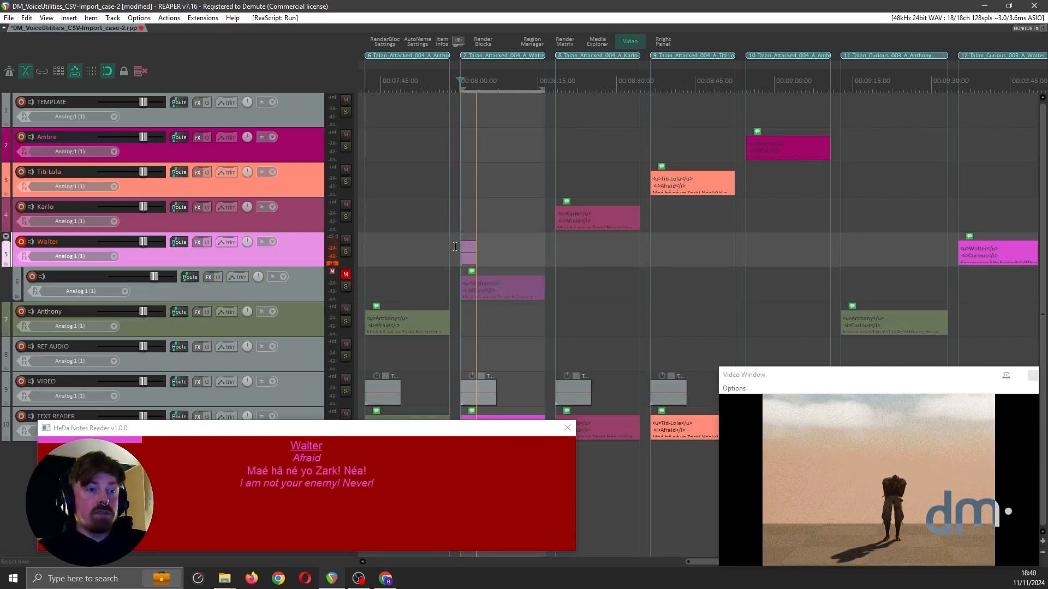
key("space")
key("ctrl+r")
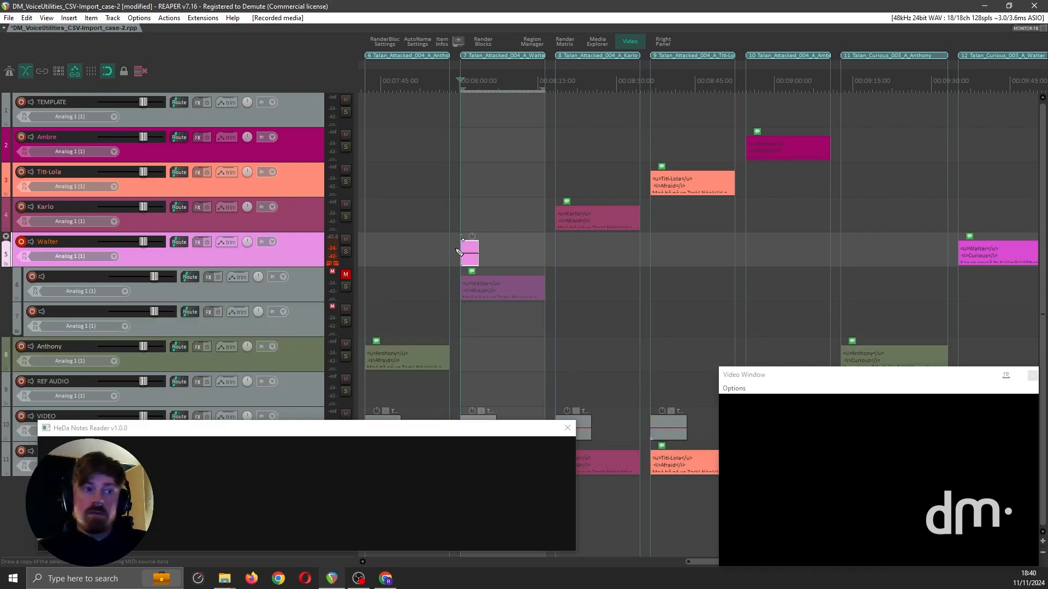
key("space")
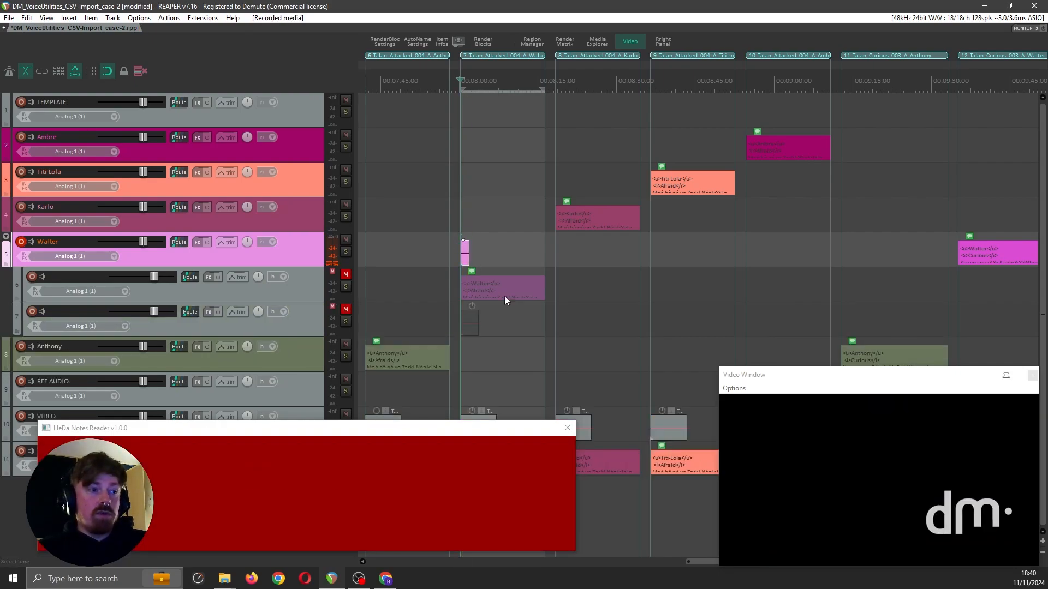